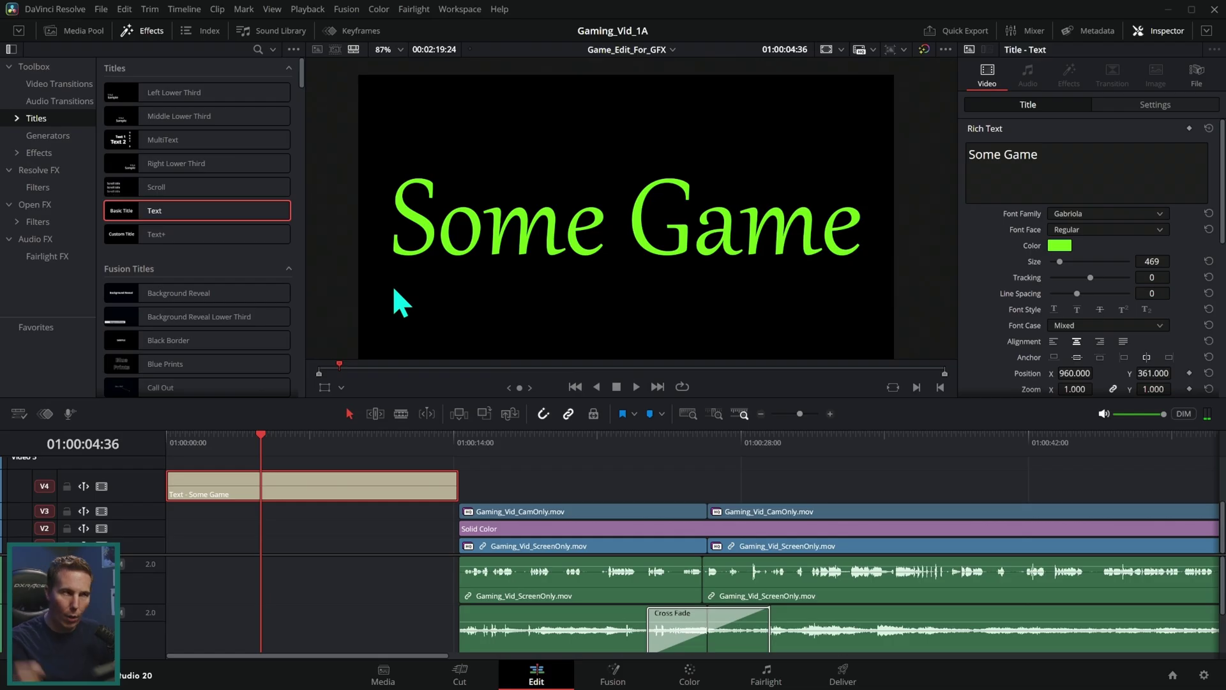
# Shrink the Some Game title's text to size 22
pyautogui.moveTo(1152, 262); pyautogui.dragTo(978, 261)
pyautogui.moveTo(1054, 261); pyautogui.dragTo(1052, 261)
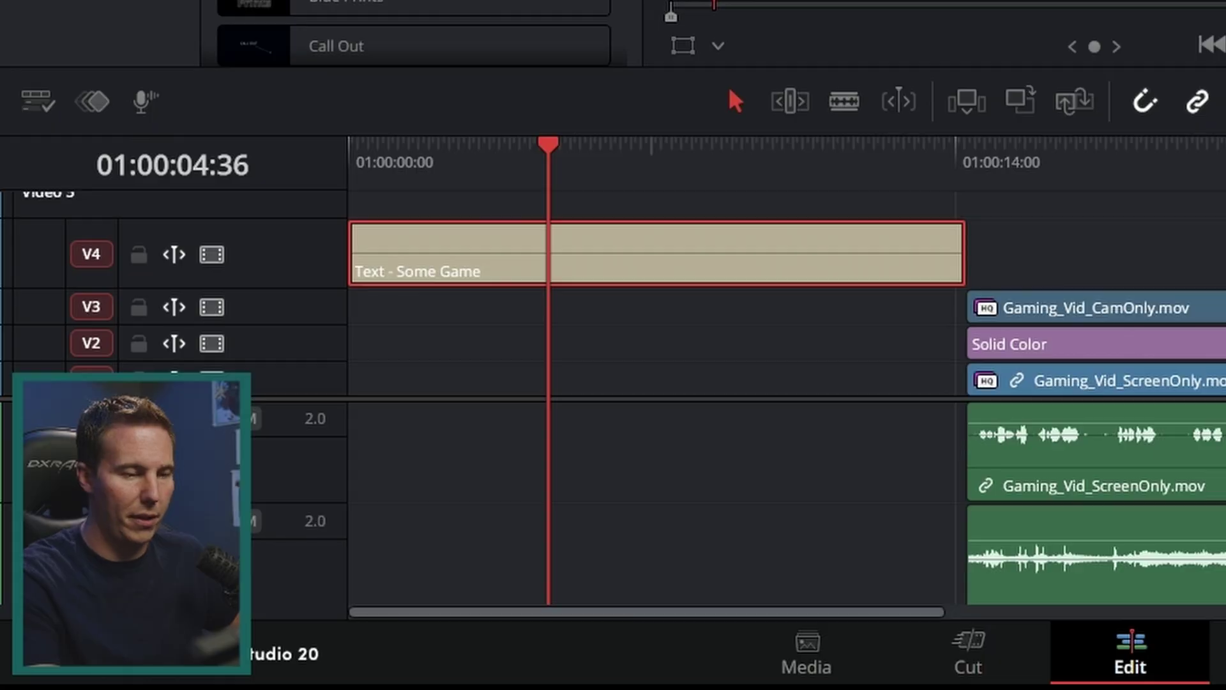
pyautogui.moveTo(1152, 261); pyautogui.dragTo(1099, 262)
pyautogui.moveTo(839, 302); pyautogui.dragTo(846, 269)
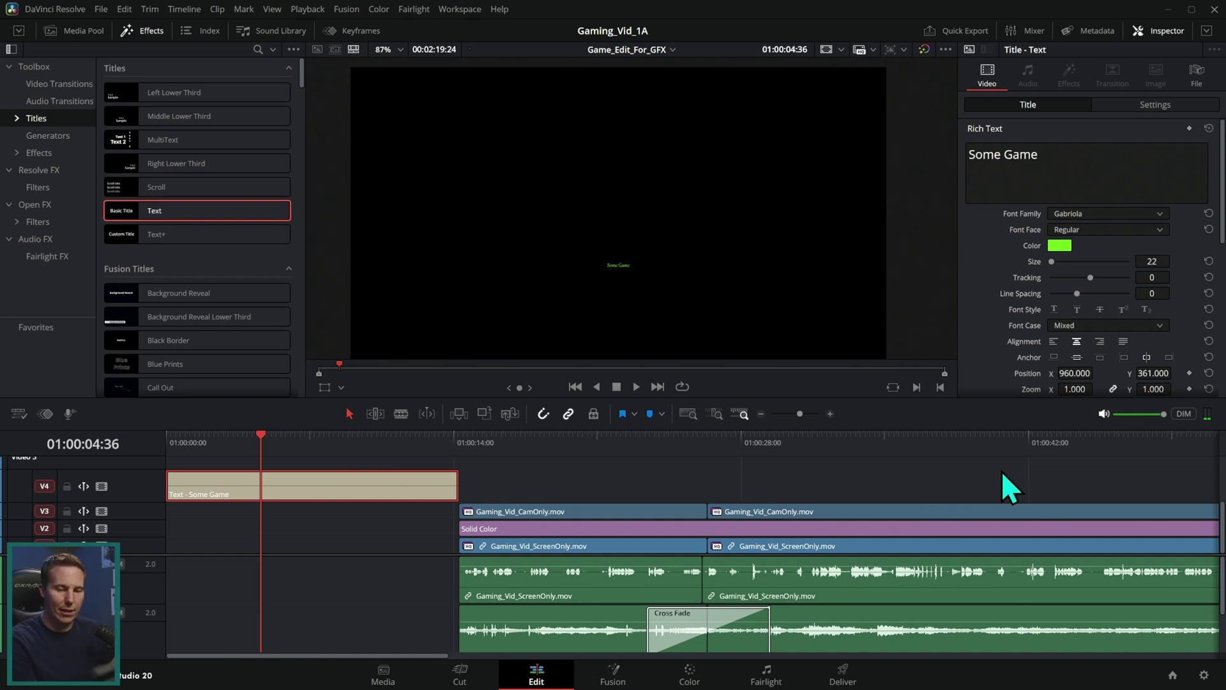
# Reset the title's position to X 960, Y 540 and preview the frame full screen
pyautogui.doubleClick(1028, 373)
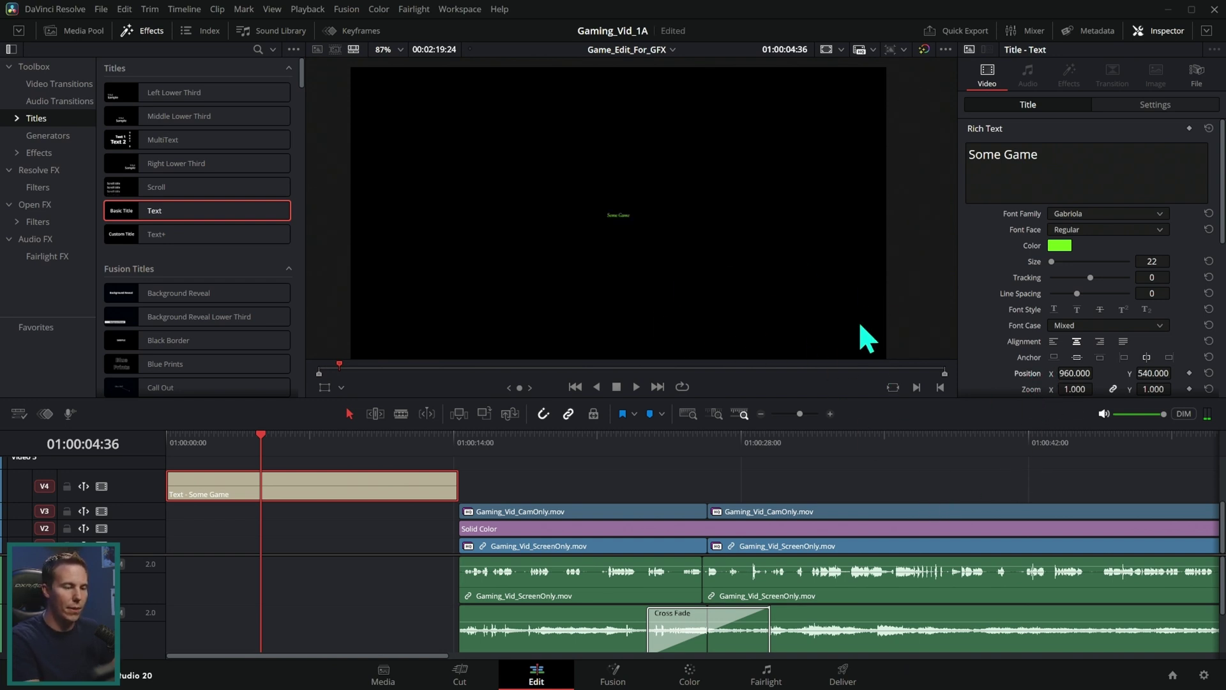
pyautogui.hotkey('ctrl', 'f')
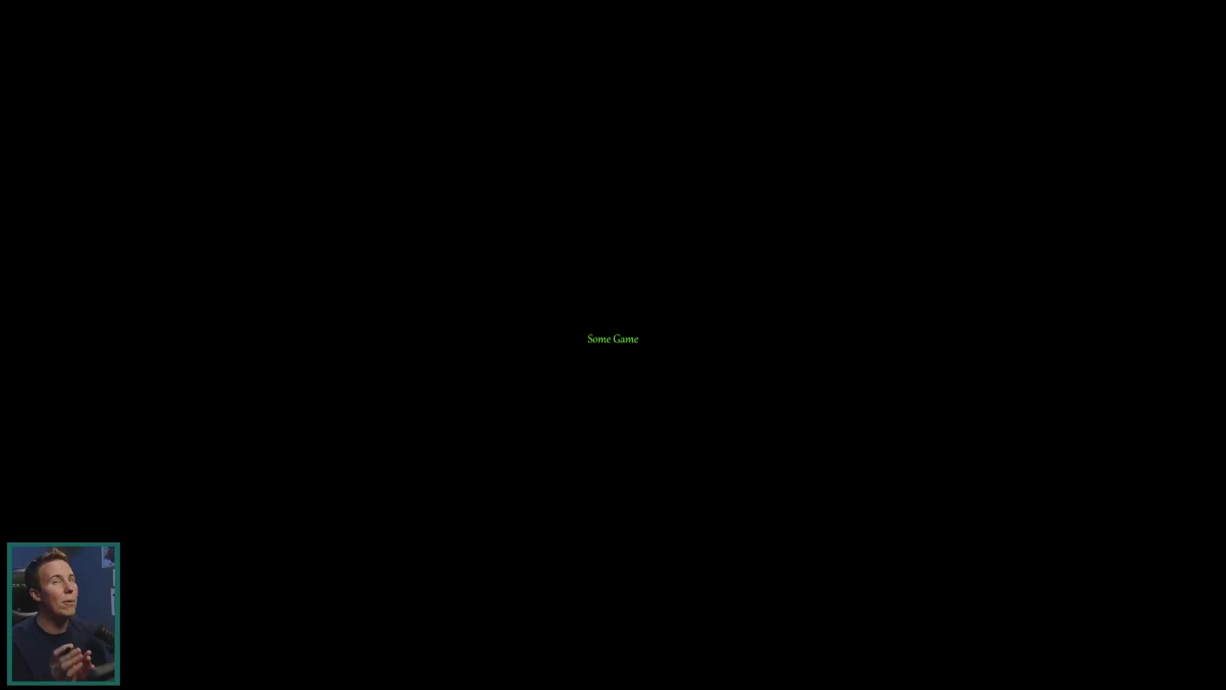
pyautogui.press('Escape')
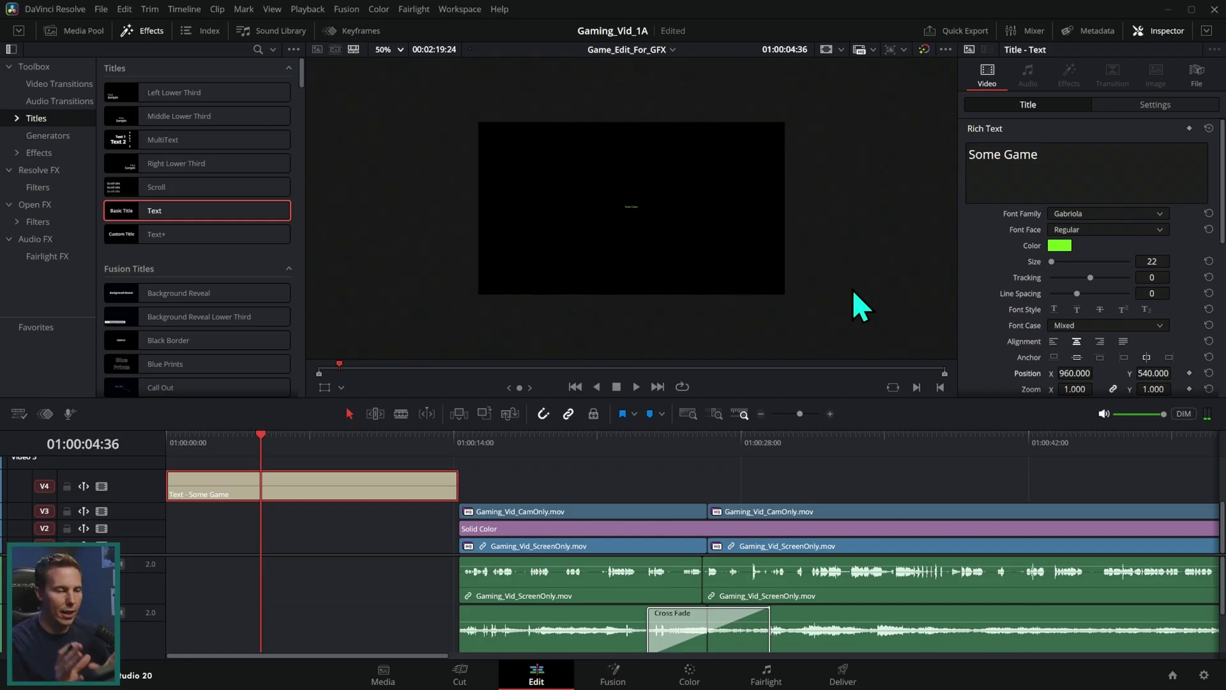
pyautogui.hotkey('shift', 'z')
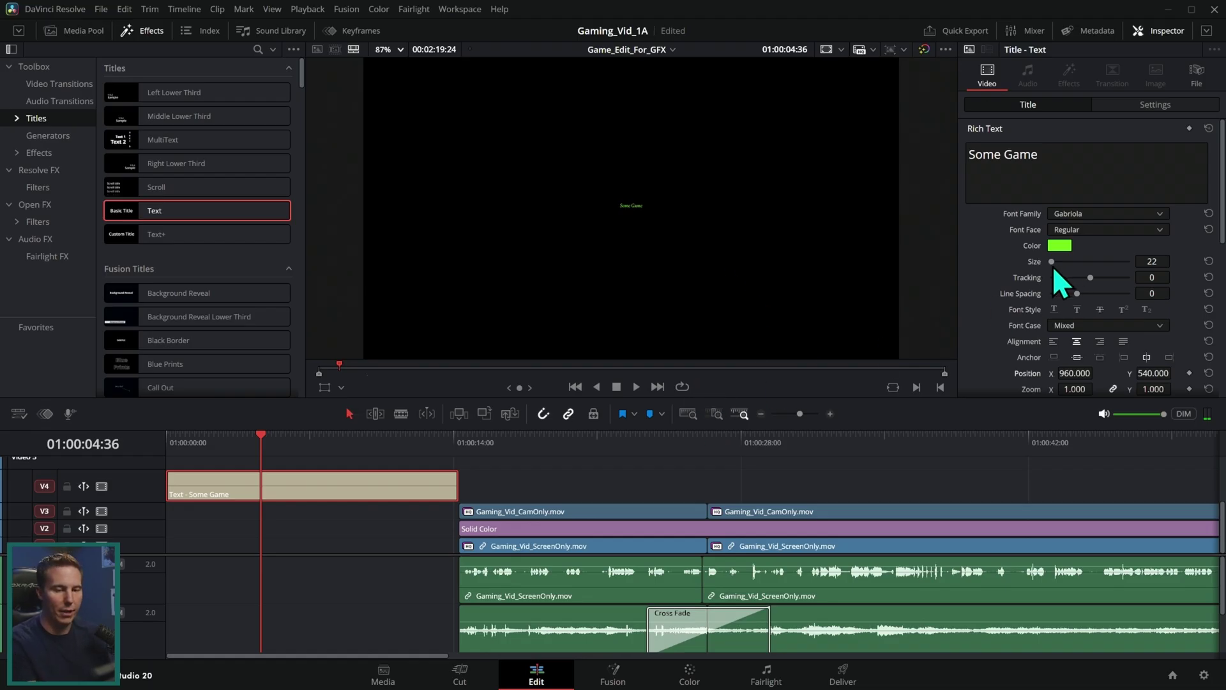
# Enlarge the title text and settle on a size of 150
pyautogui.moveTo(1051, 262); pyautogui.dragTo(1062, 273)
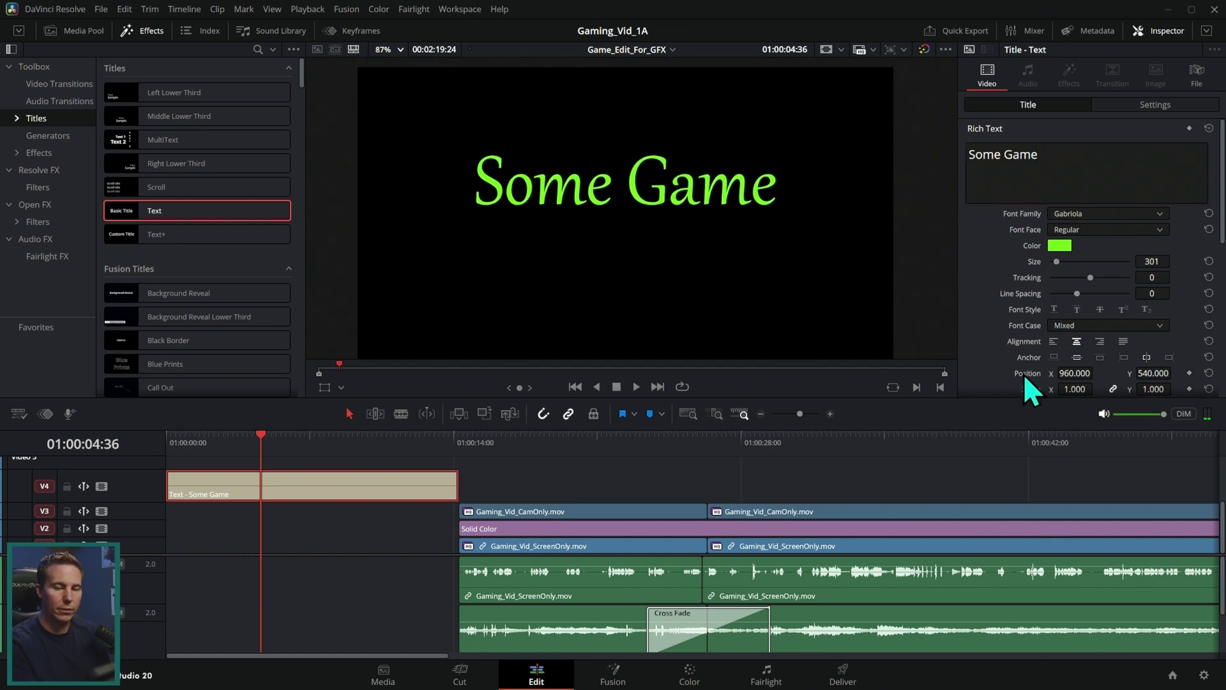
pyautogui.moveTo(1152, 260); pyautogui.dragTo(1055, 261)
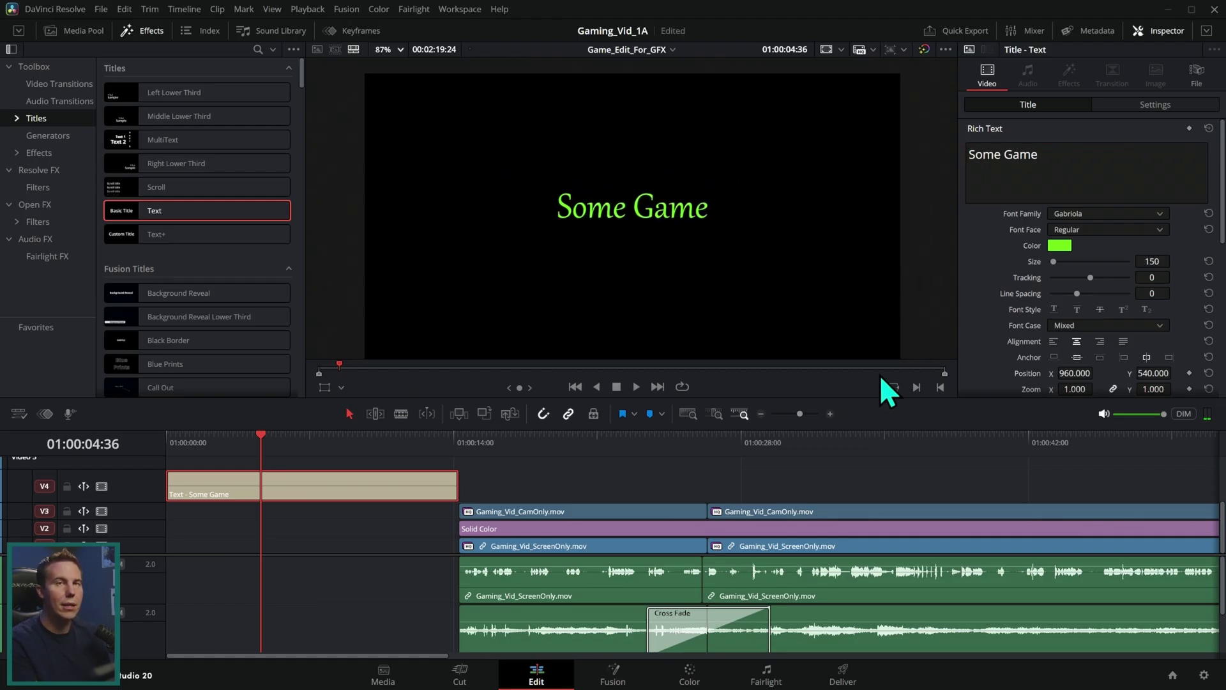
pyautogui.moveTo(897, 167)
pyautogui.mouseDown()
pyautogui.moveTo(902, 203)
pyautogui.moveTo(718, 227)
pyautogui.moveTo(920, 172)
pyautogui.mouseUp()
pyautogui.moveTo(541, 172)
pyautogui.mouseDown()
pyautogui.moveTo(540, 255)
pyautogui.moveTo(355, 260)
pyautogui.moveTo(384, 154)
pyautogui.moveTo(552, 155)
pyautogui.mouseUp()
pyautogui.press('Escape')
pyautogui.moveTo(898, 83)
pyautogui.mouseDown()
pyautogui.moveTo(707, 185)
pyautogui.moveTo(754, 187)
pyautogui.mouseUp()
pyautogui.moveTo(341, 351)
pyautogui.mouseDown()
pyautogui.moveTo(550, 223)
pyautogui.moveTo(548, 246)
pyautogui.mouseUp()
pyautogui.moveTo(900, 360); pyautogui.dragTo(722, 229)
pyautogui.moveTo(716, 253)
pyautogui.mouseDown()
pyautogui.moveTo(709, 241)
pyautogui.moveTo(774, 227)
pyautogui.mouseUp()
pyautogui.moveTo(378, 86); pyautogui.dragTo(554, 171)
pyautogui.press('Escape')
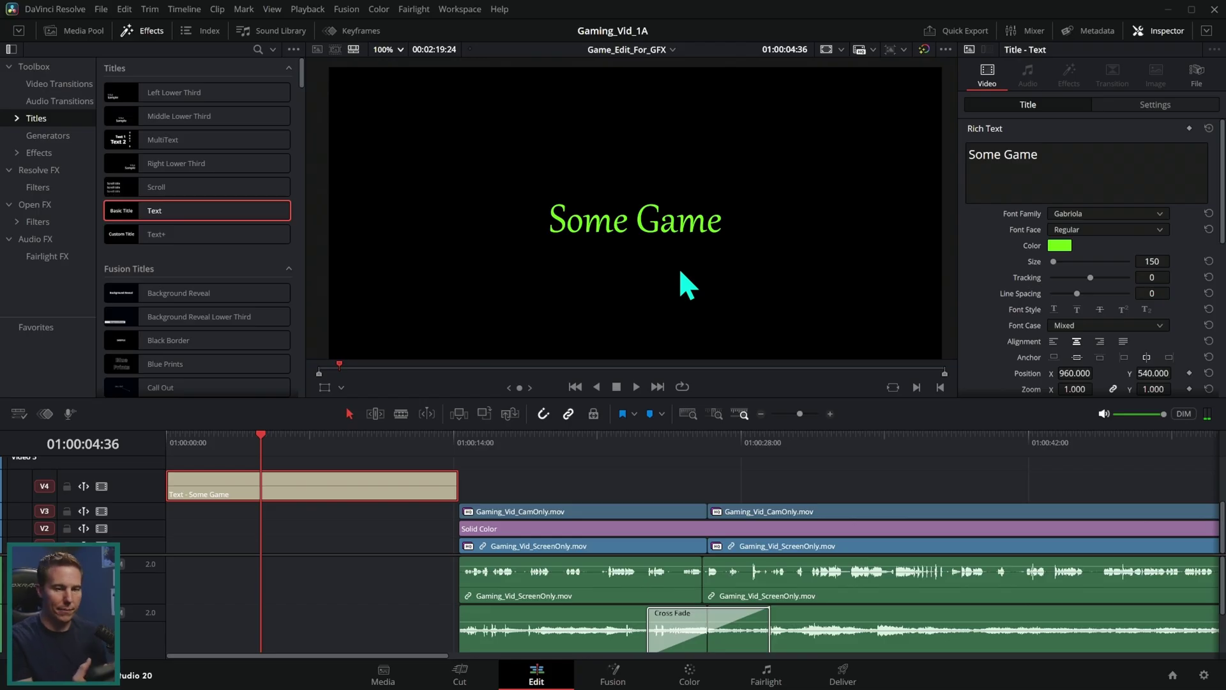
# Change the title's font family to Poppins SemiBold
pyautogui.click(1161, 214)
pyautogui.scroll(-5, 1125, 486)
pyautogui.scroll(-5, 1143, 504)
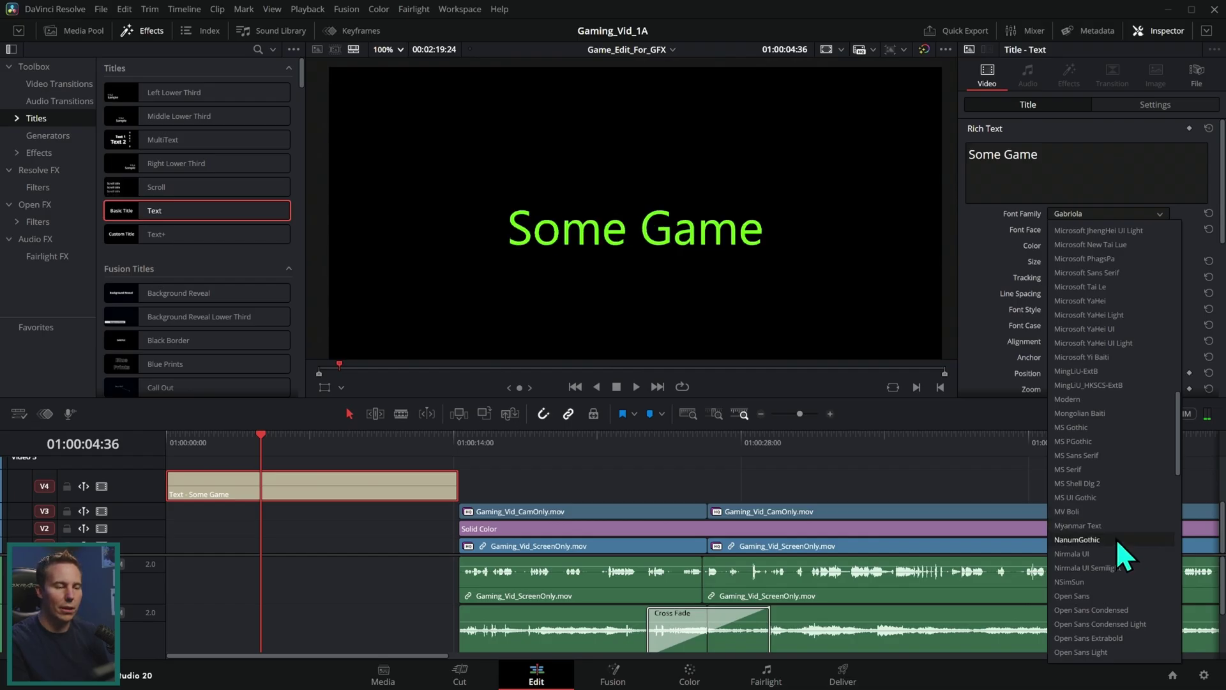
pyautogui.scroll(-4, 1117, 610)
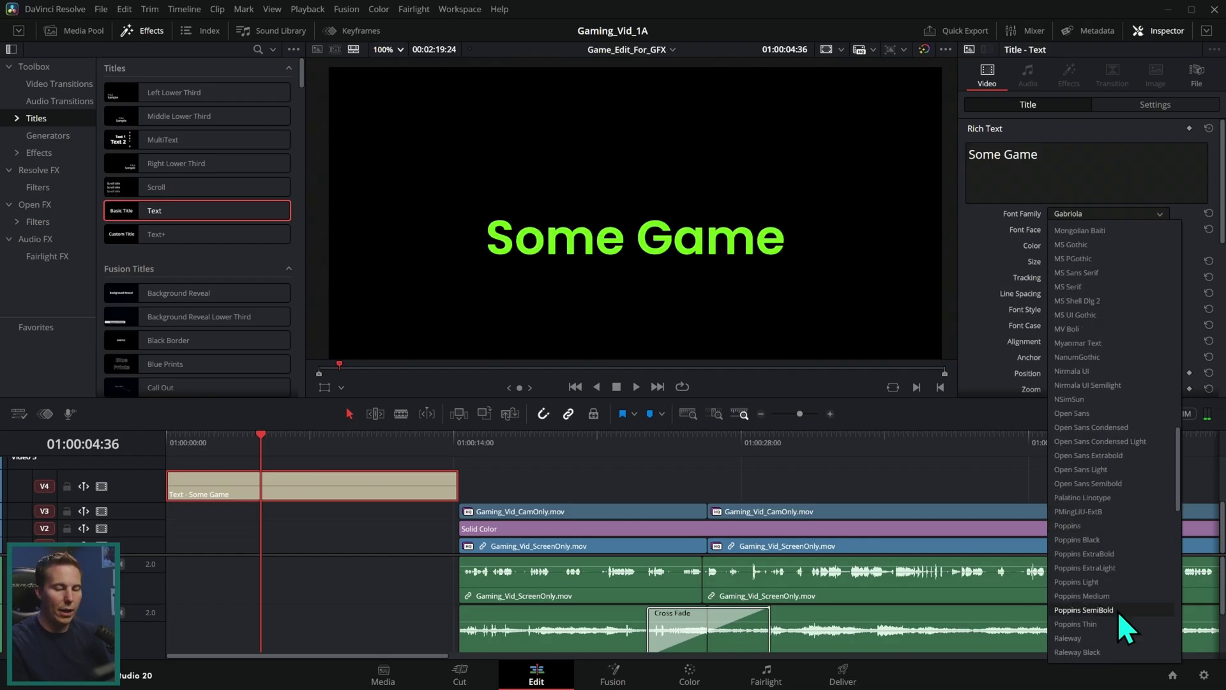
pyautogui.click(1116, 610)
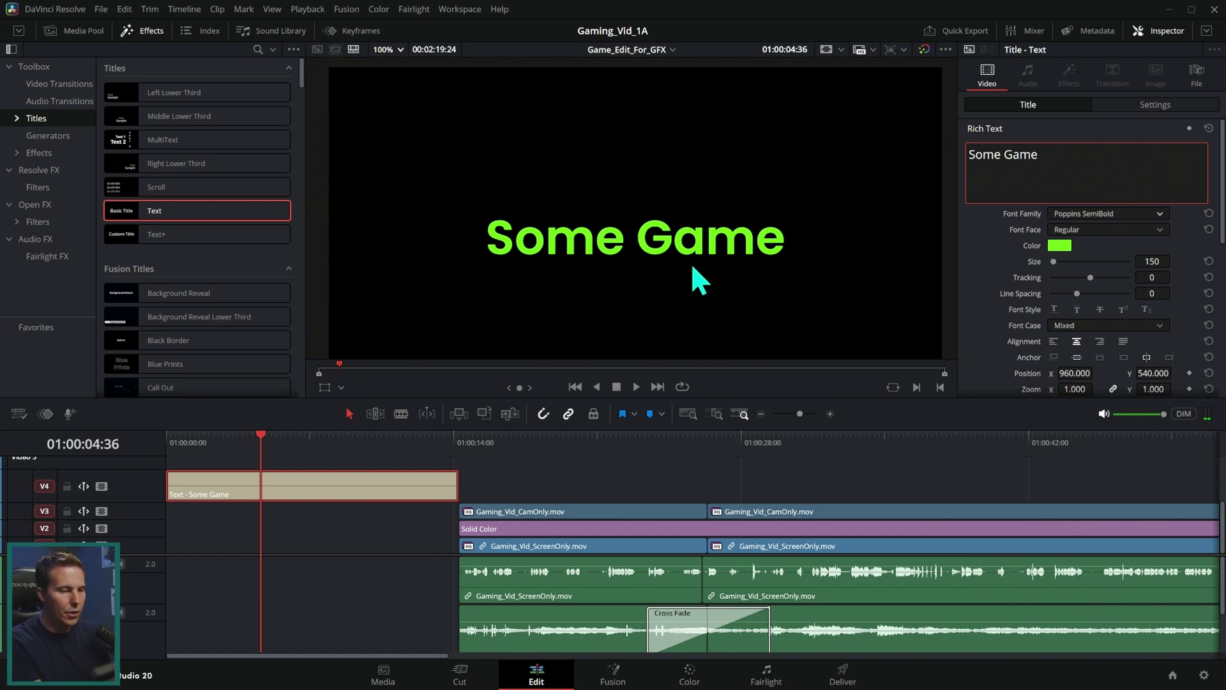
# Replace the title text with SOME GAME in capitals and deselect the clip
pyautogui.tripleClick(994, 155)
pyautogui.write('SOME GAME')
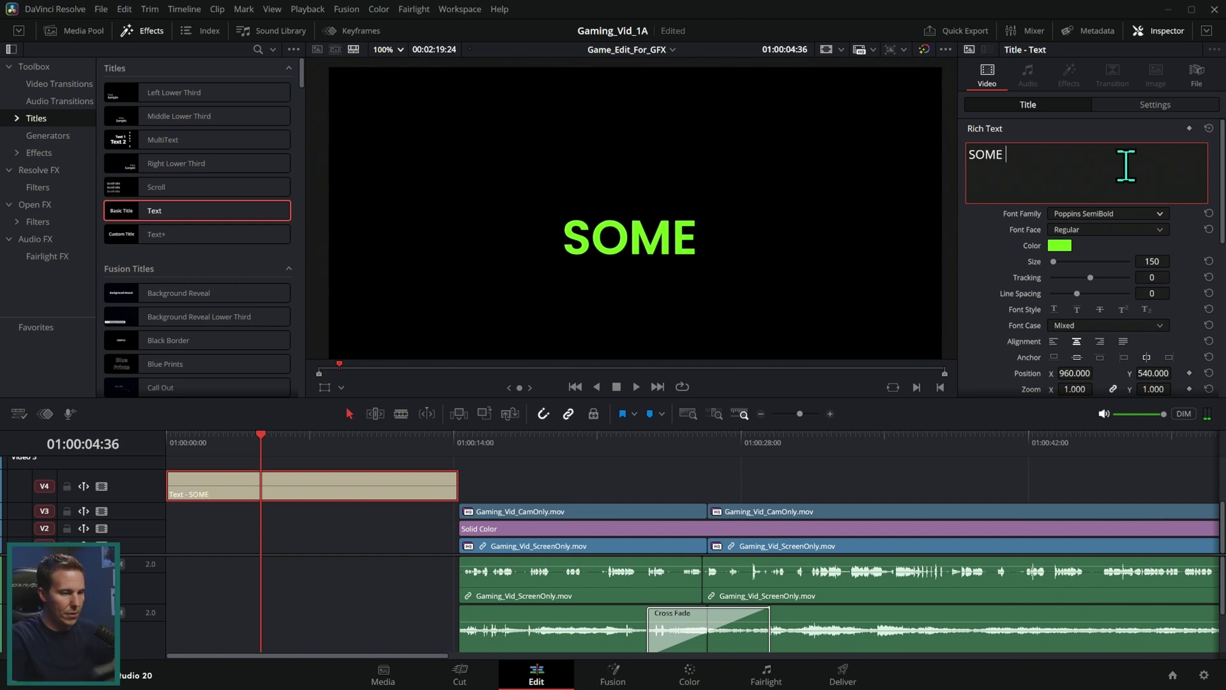
pyautogui.click(787, 450)
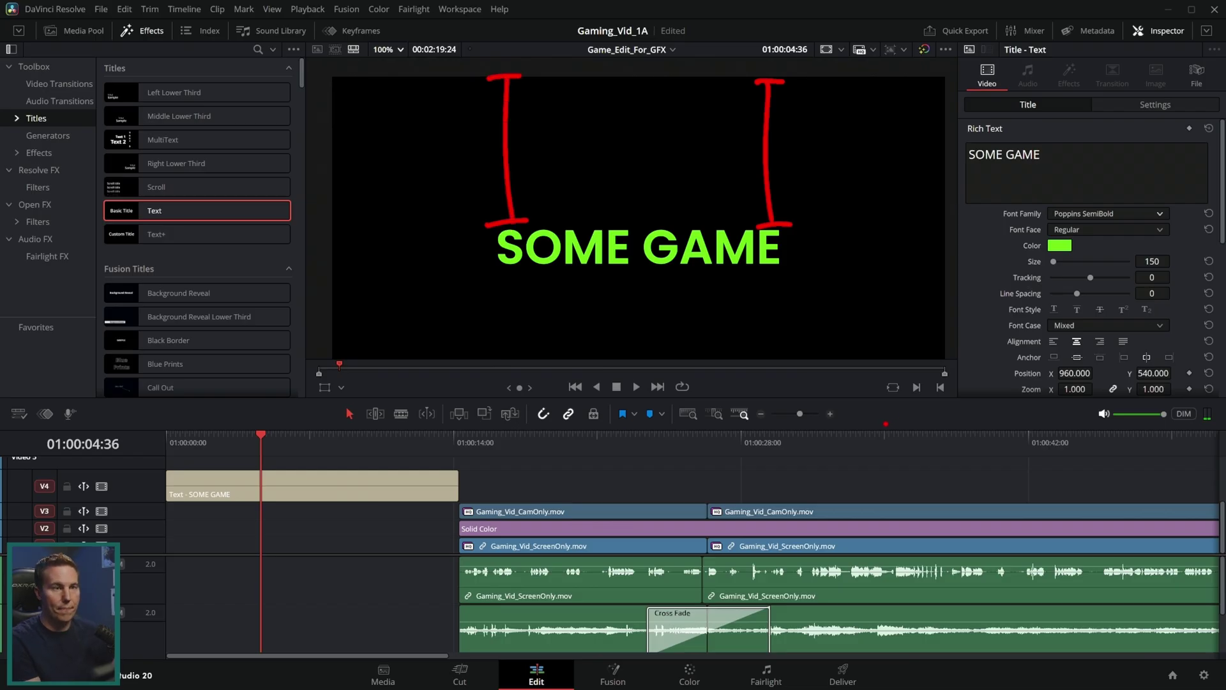
# Try the title's second word in mixed case as Game
pyautogui.click(1103, 160)
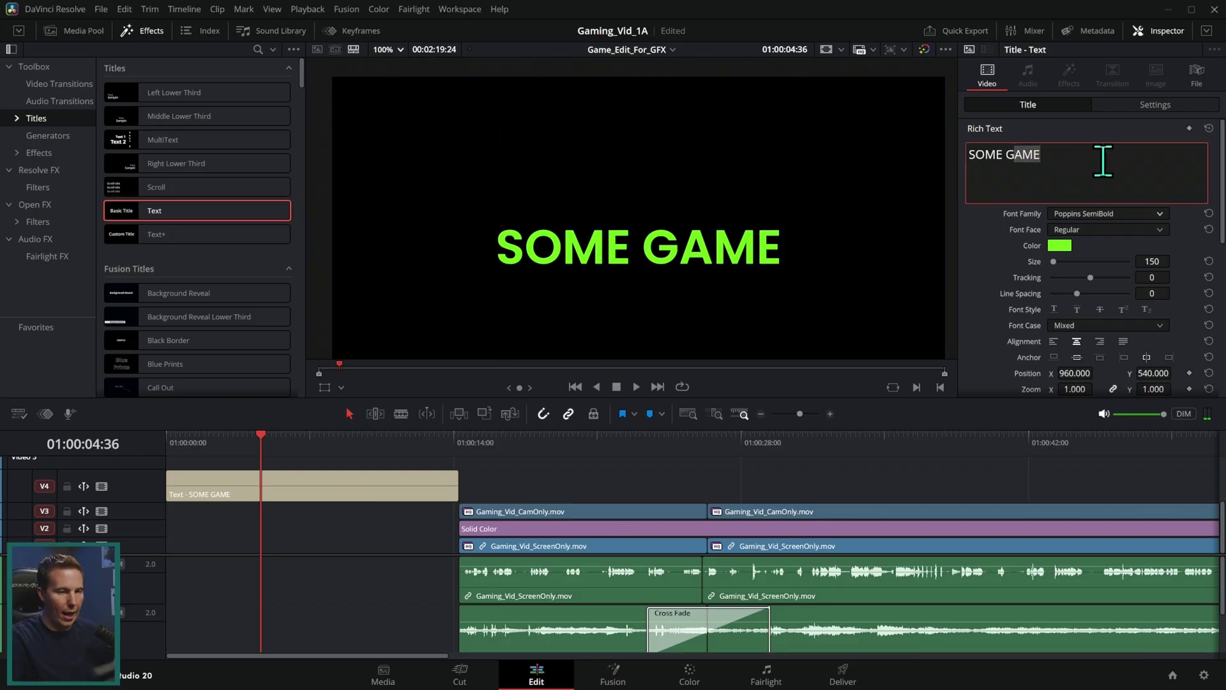
pyautogui.write('ame')
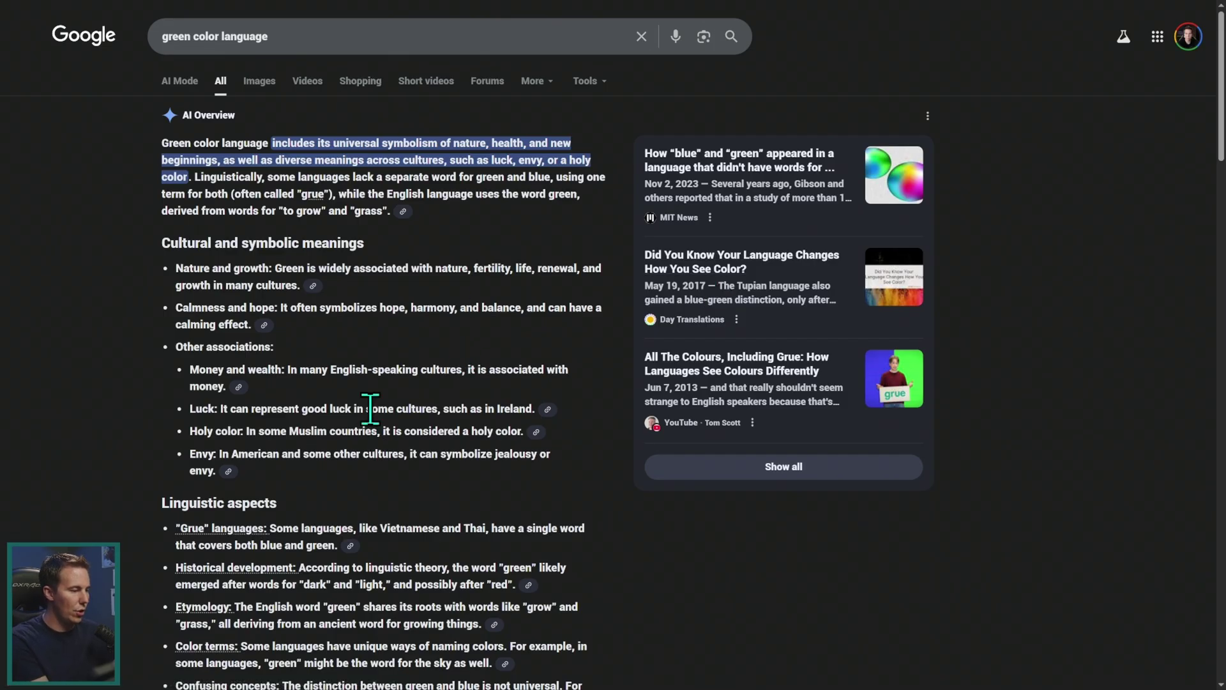
# Read the cultural and symbolic meanings of green in the Google search results, highlighting nature and growth, and calmness and hope
pyautogui.moveTo(176, 269); pyautogui.dragTo(272, 268)
pyautogui.moveTo(176, 308); pyautogui.dragTo(274, 308)
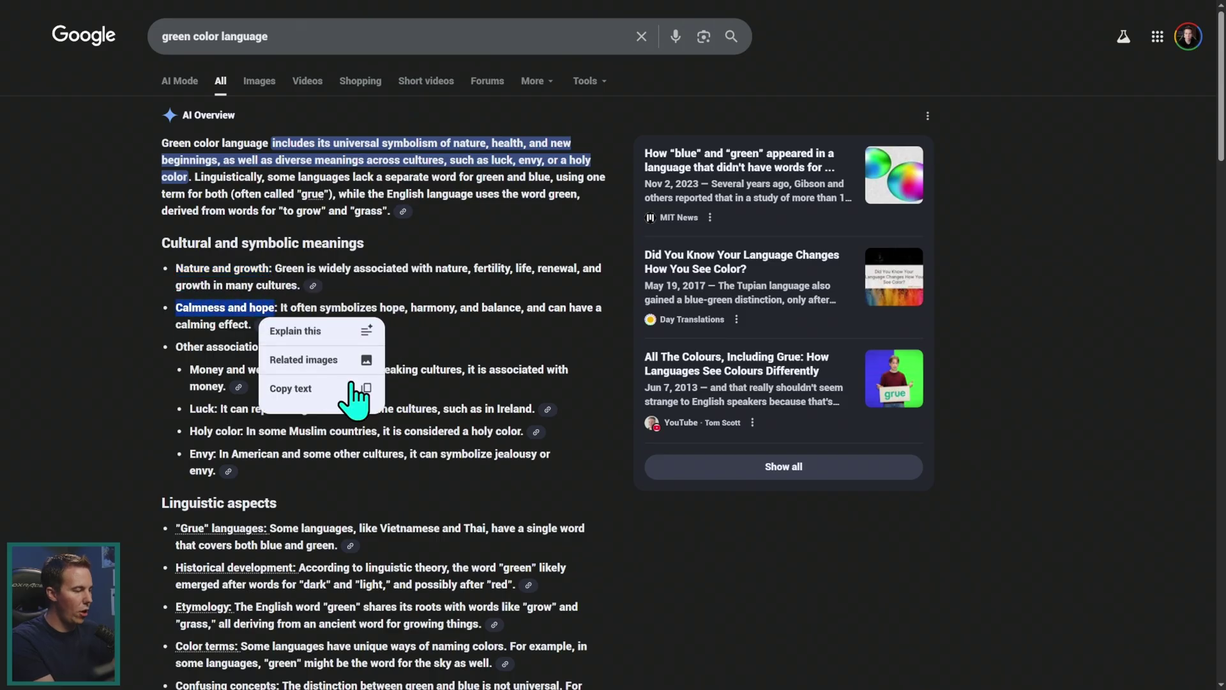
pyautogui.click(588, 475)
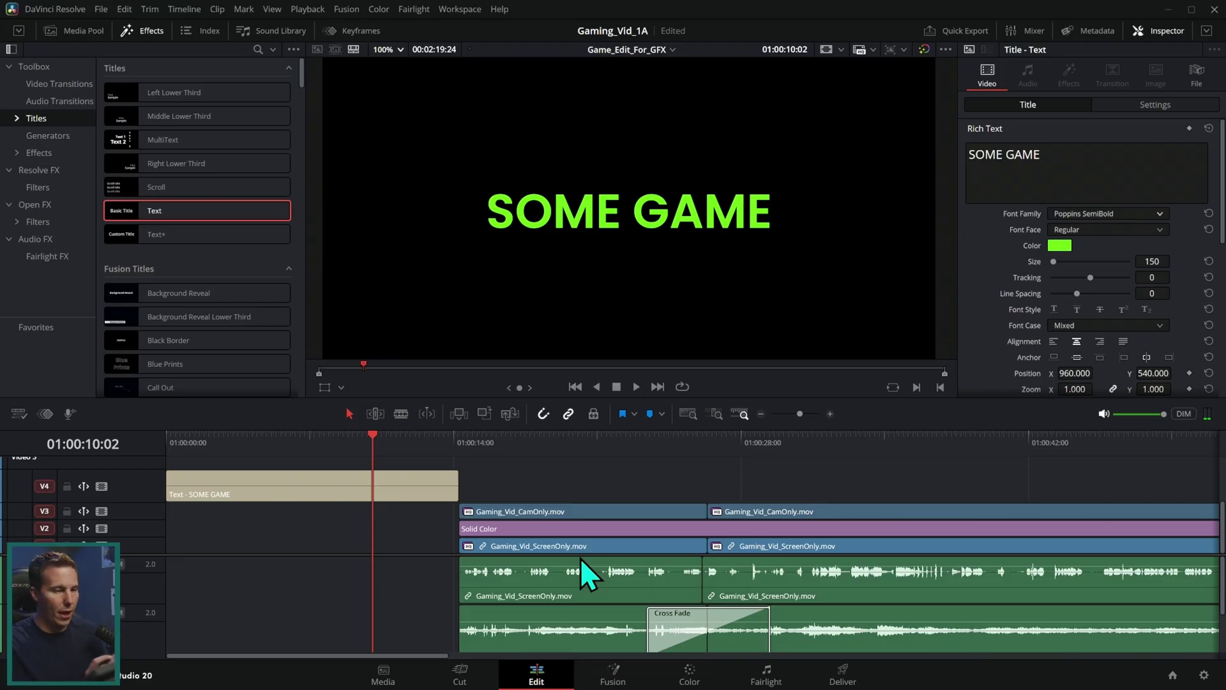
# Change the title's text colour to the pale bluish white #e5eeff
pyautogui.click(1059, 246)
pyautogui.click(668, 276)
pyautogui.click(665, 347)
pyautogui.moveTo(665, 378); pyautogui.dragTo(645, 334)
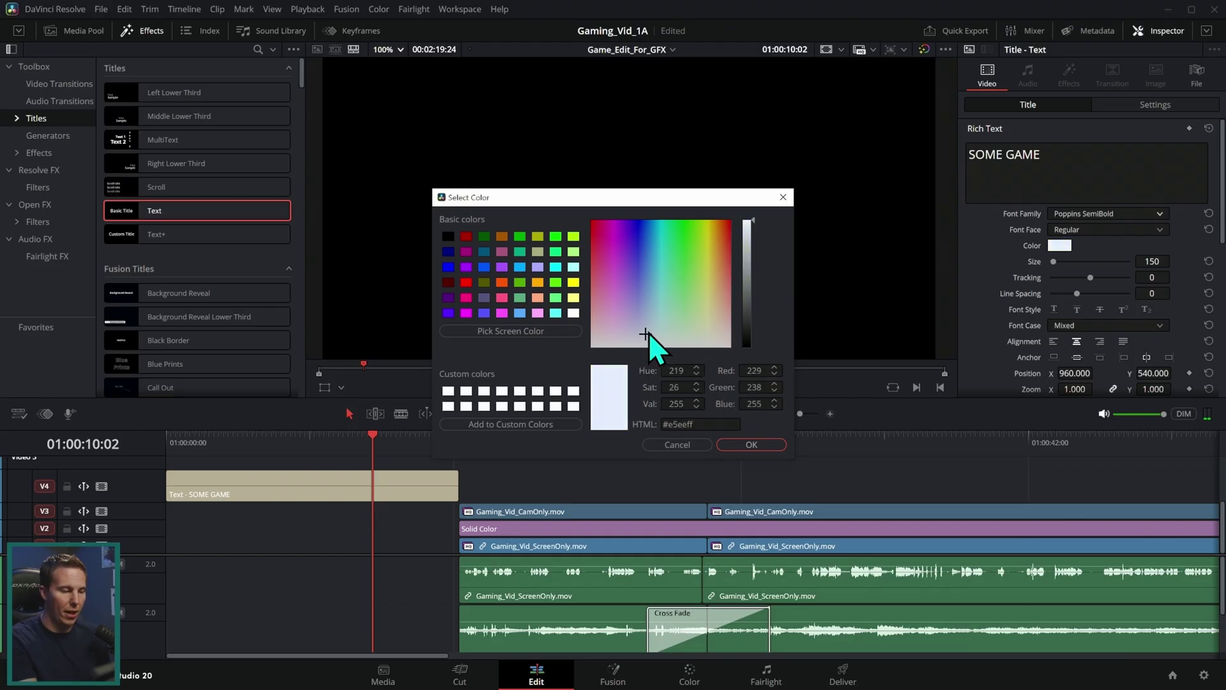
pyautogui.click(752, 444)
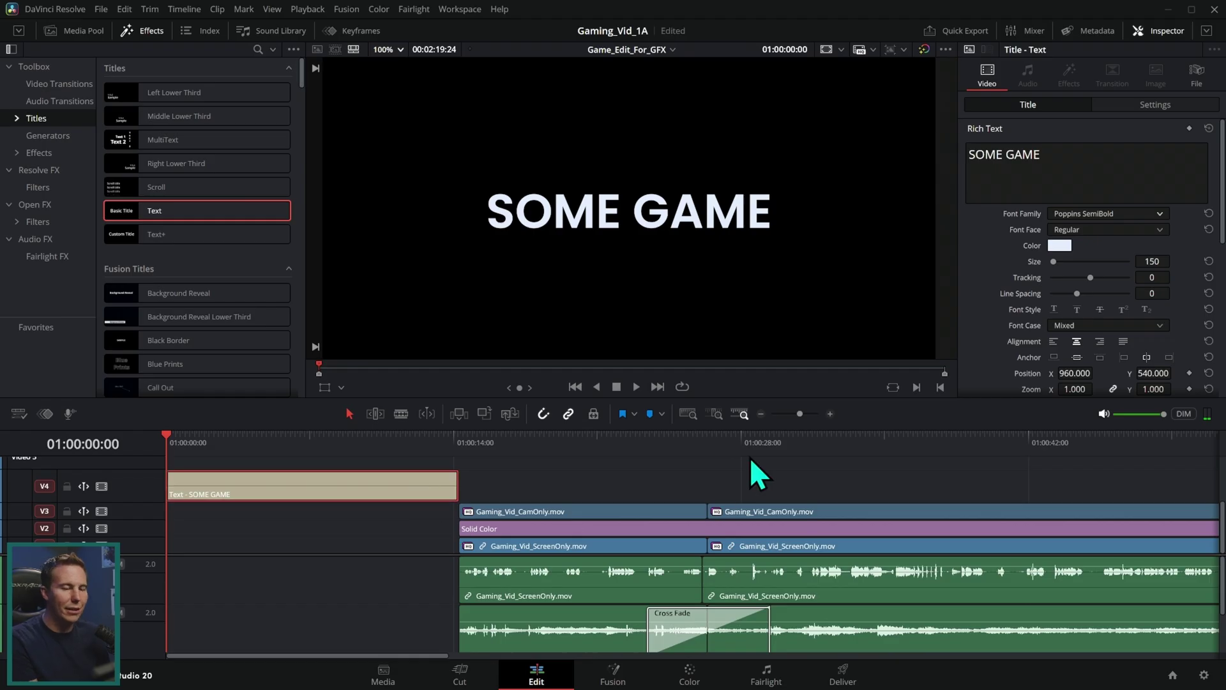
# Keyframe the title's position to rise from Y -105 at the clip's start to the centre over about 8 seconds
pyautogui.click(830, 413)
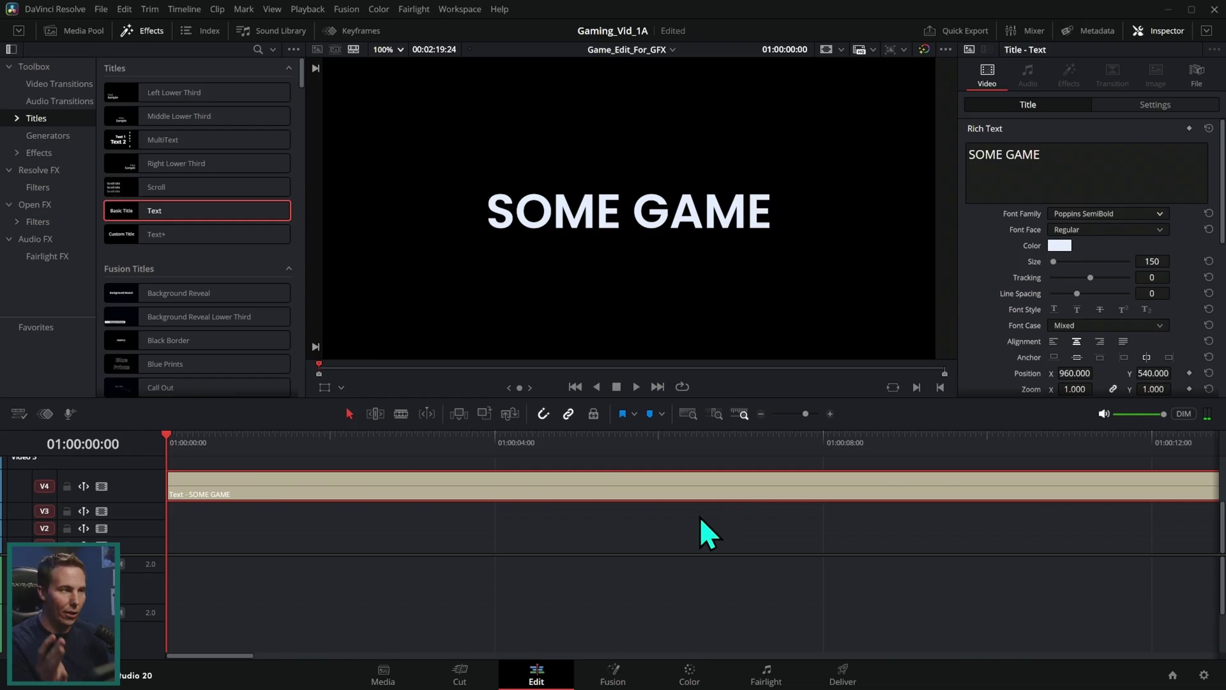
pyautogui.scroll(-2, 986, 340)
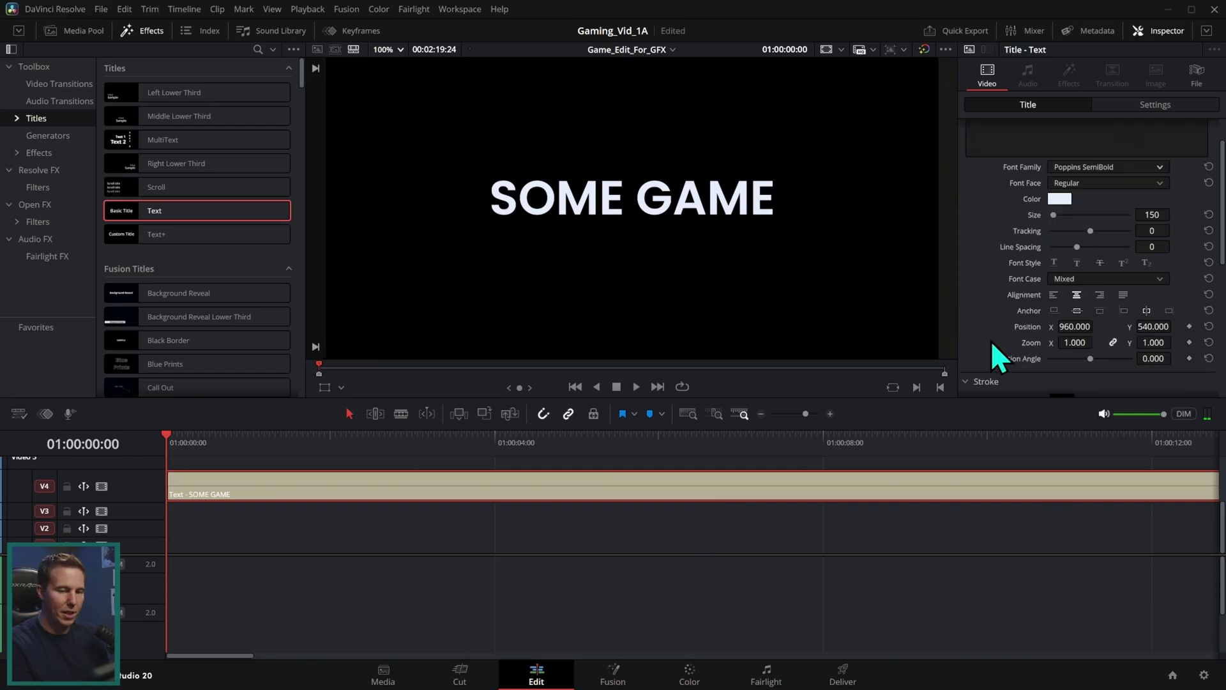
pyautogui.moveTo(486, 448); pyautogui.dragTo(831, 466)
pyautogui.click(1189, 326)
pyautogui.moveTo(357, 445); pyautogui.dragTo(138, 445)
pyautogui.moveTo(1154, 327); pyautogui.dragTo(742, 326)
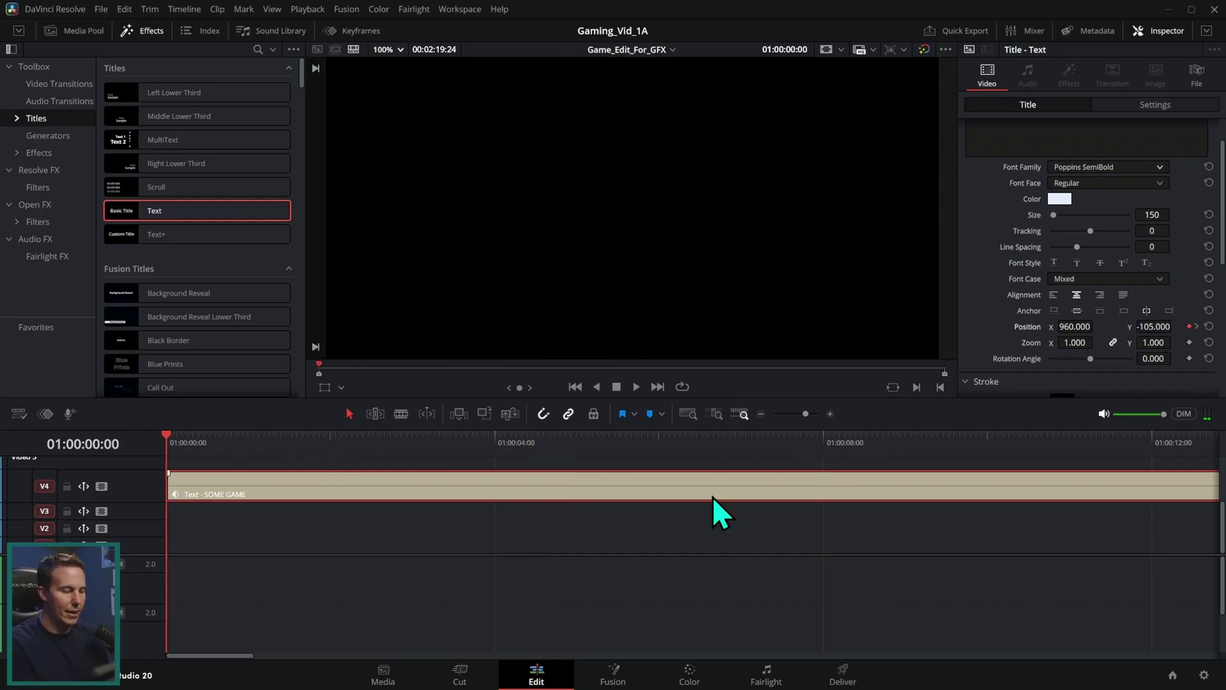
# Play back the slow title rise and stop once the title has reached the centre
pyautogui.click(677, 575)
pyautogui.click(635, 388)
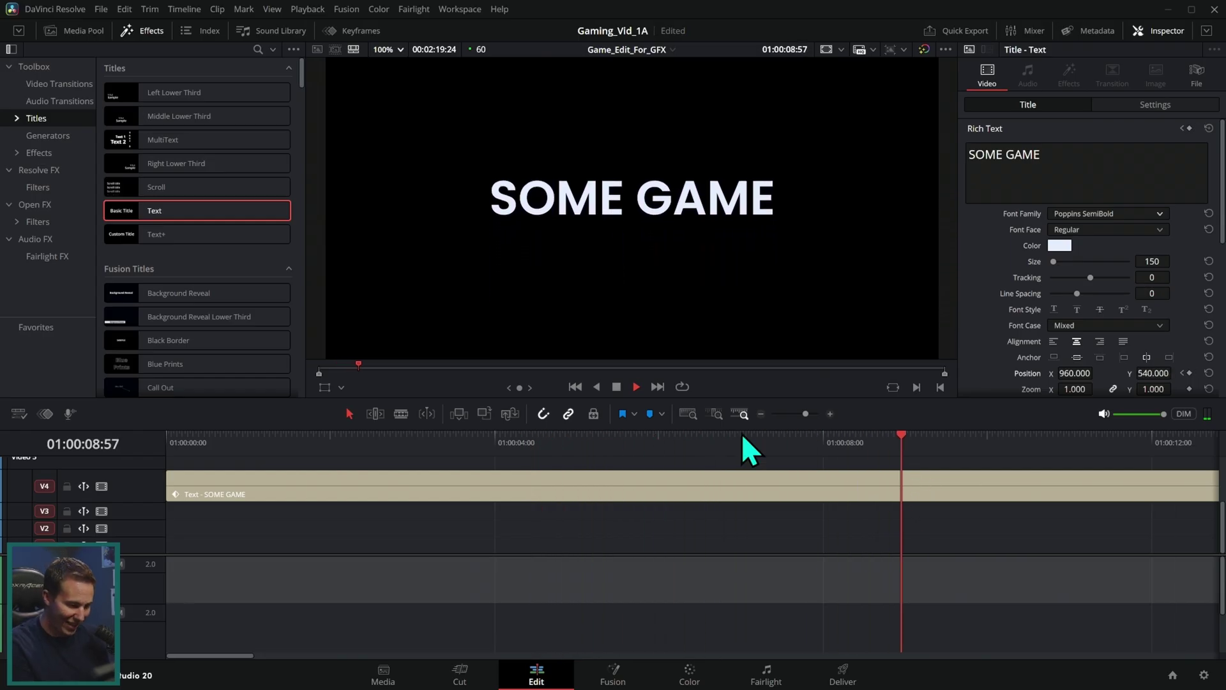
pyautogui.click(616, 387)
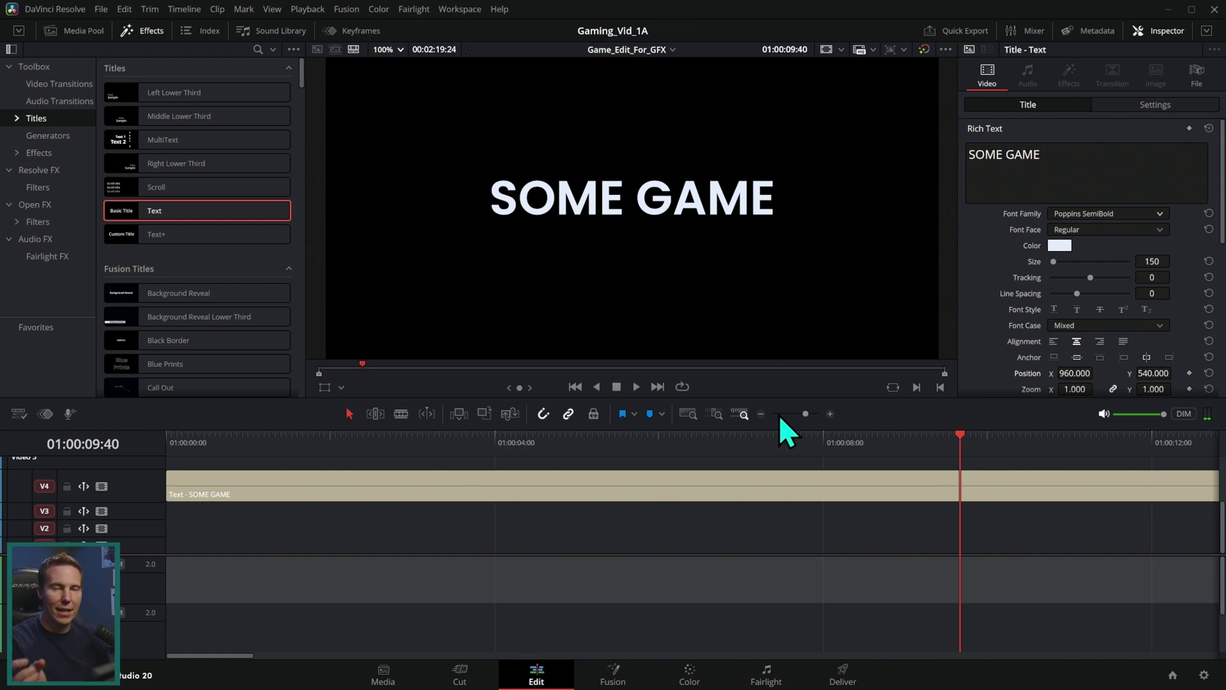
# Keyframe the title's position to rise from Y -43 at the clip's start to Y 540 in about half a second
pyautogui.moveTo(186, 440); pyautogui.dragTo(206, 442)
pyautogui.click(1189, 373)
pyautogui.moveTo(206, 441); pyautogui.dragTo(166, 442)
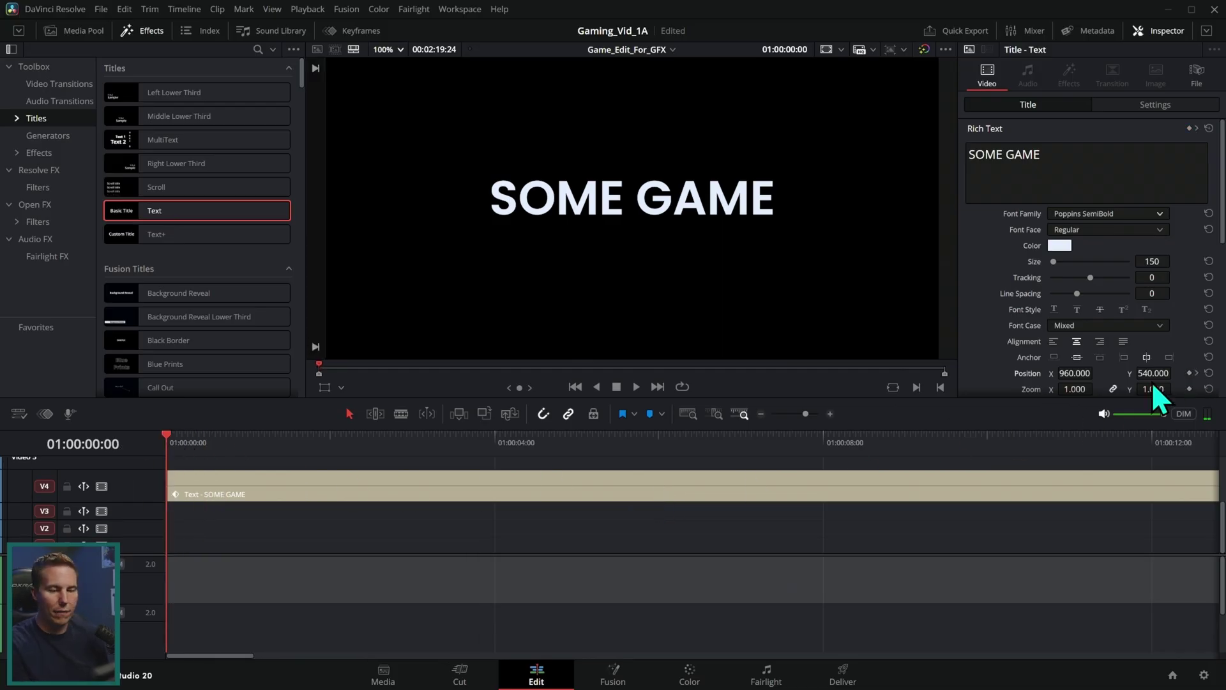
pyautogui.moveTo(1152, 383); pyautogui.dragTo(1086, 383)
# Play back the faster title rise, scrub past it and return to the start of the timeline
pyautogui.press('space')
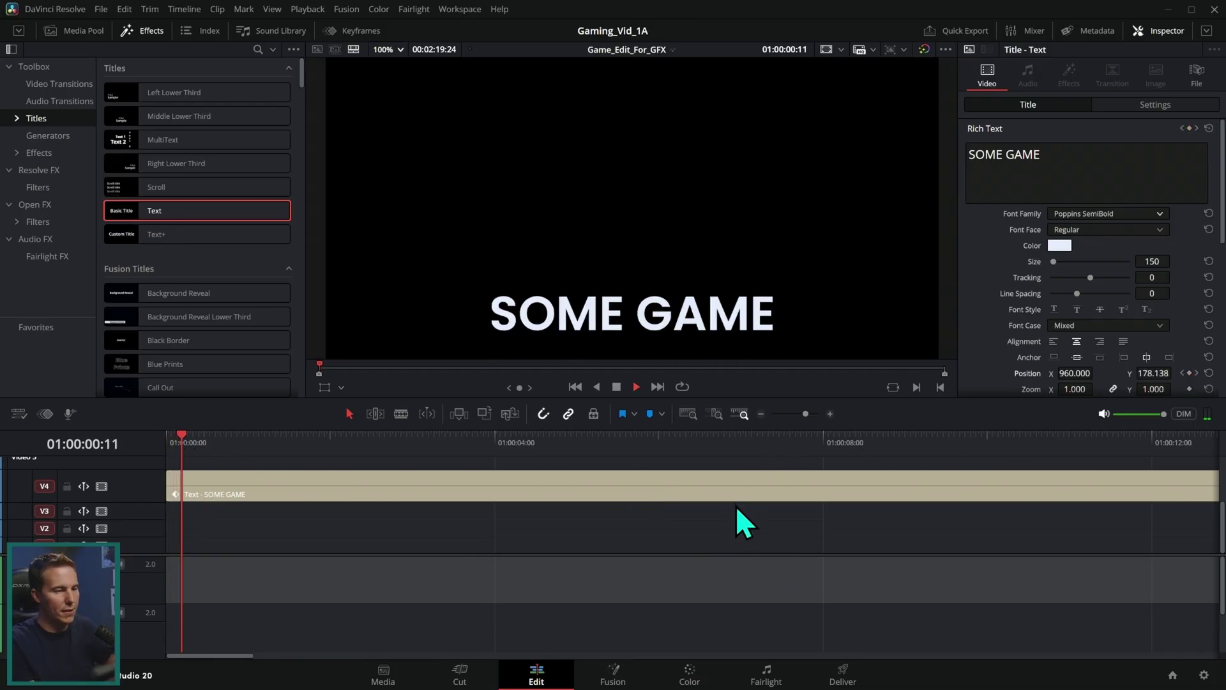
pyautogui.press('space')
pyautogui.moveTo(222, 441); pyautogui.dragTo(306, 439)
pyautogui.press('Home')
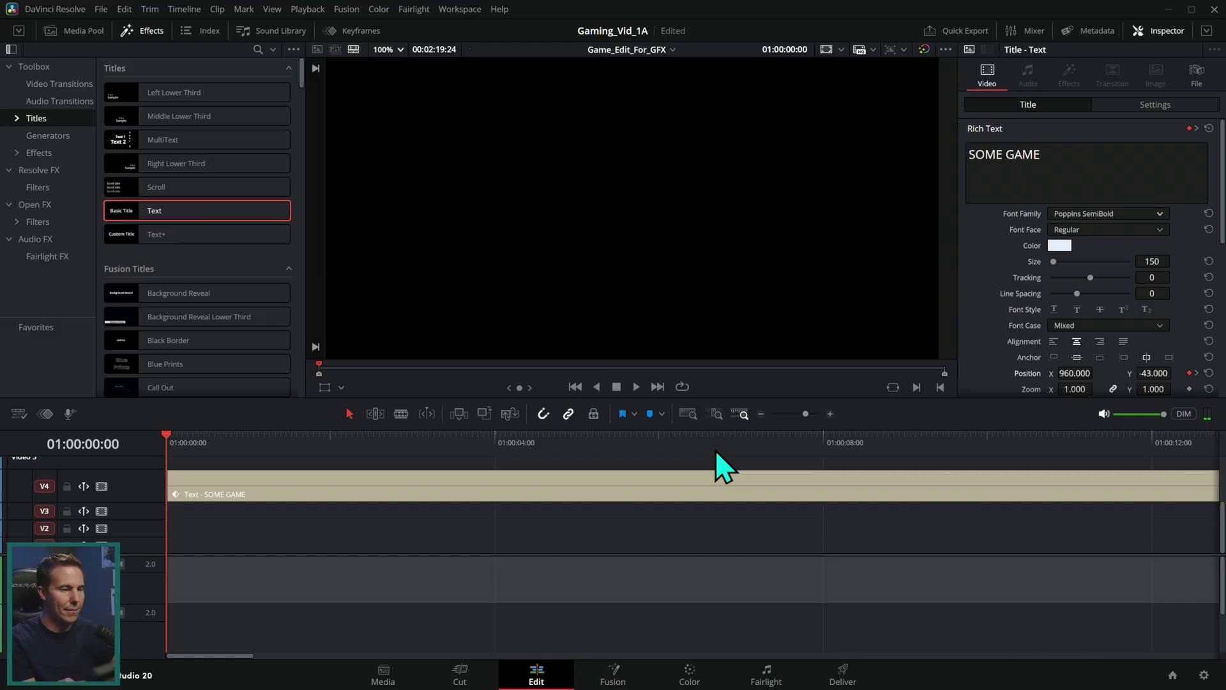
# Split the title clip at 01:00:03:34 and ripple-delete the part after the cut
pyautogui.press('space')
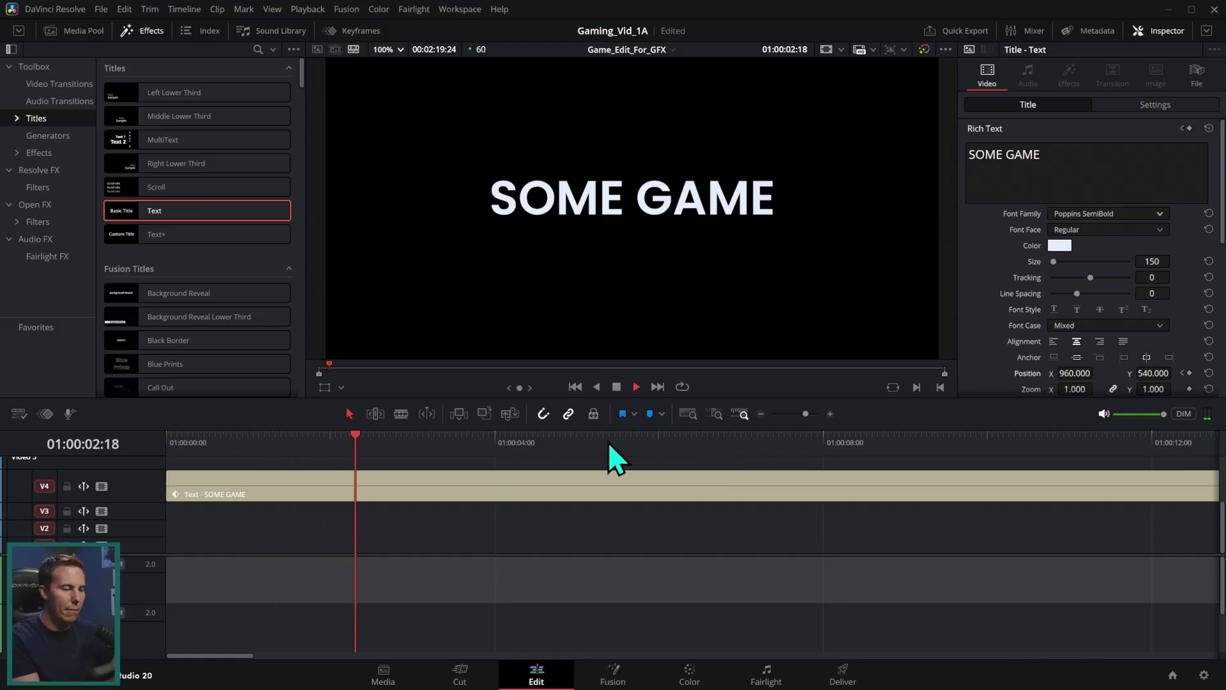
pyautogui.press('space')
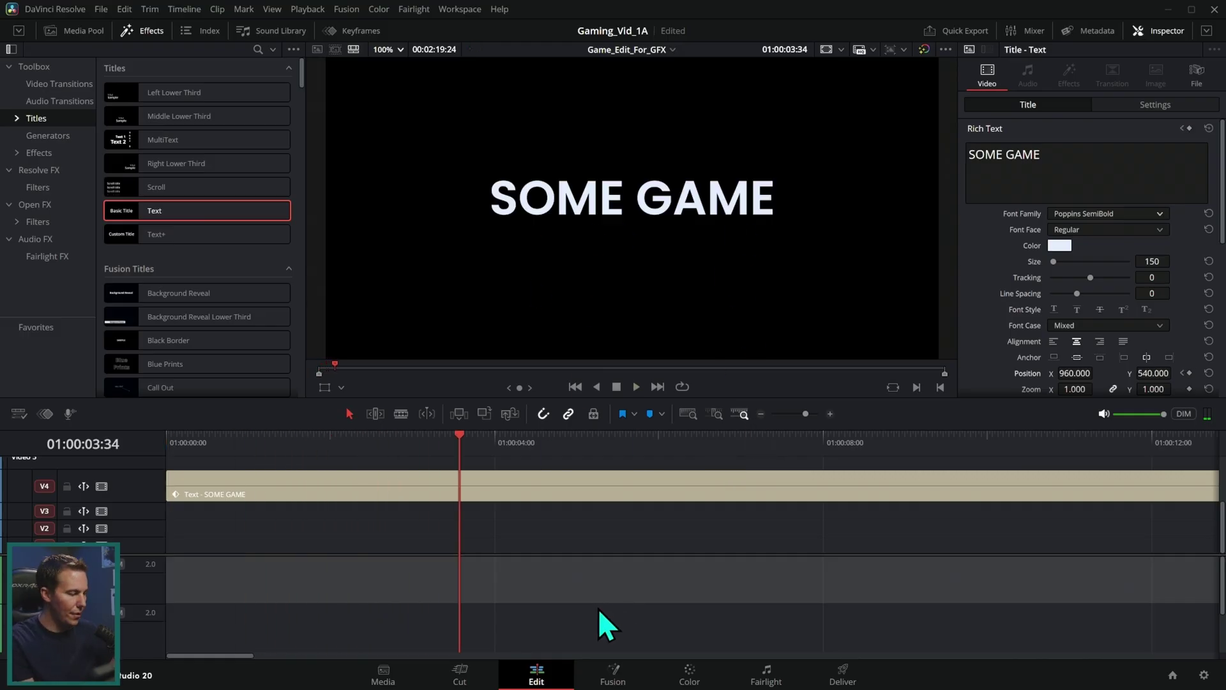
pyautogui.hotkey('ctrl', 'b')
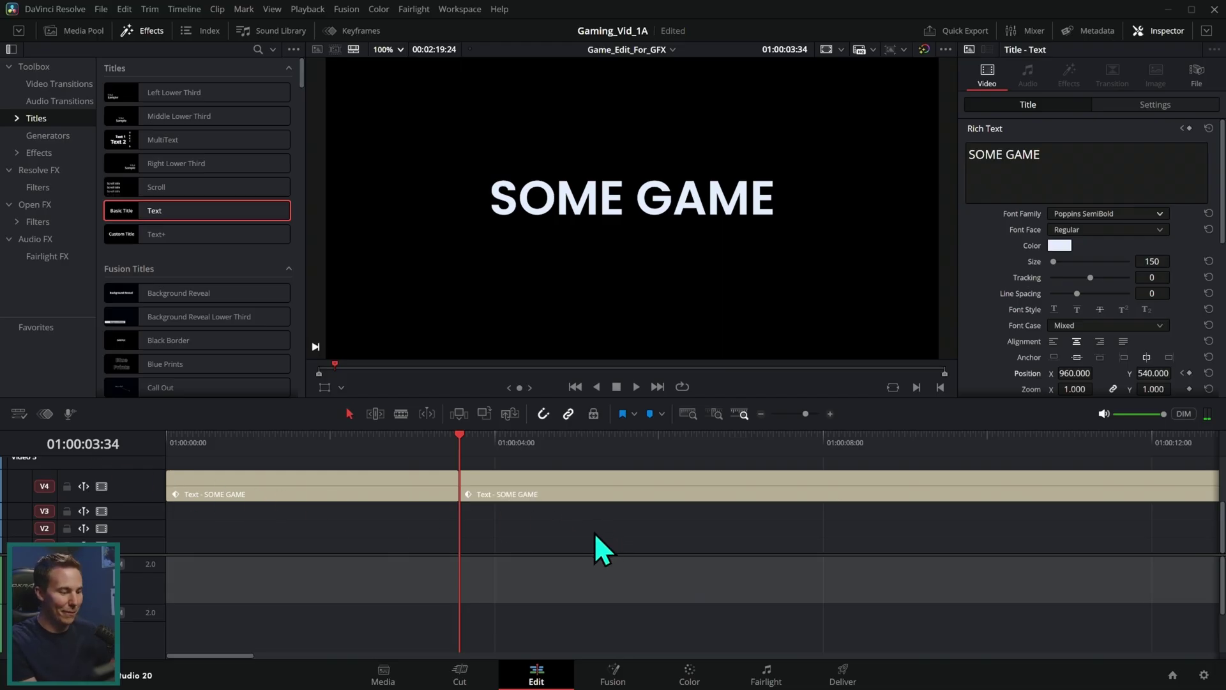
pyautogui.press('Delete')
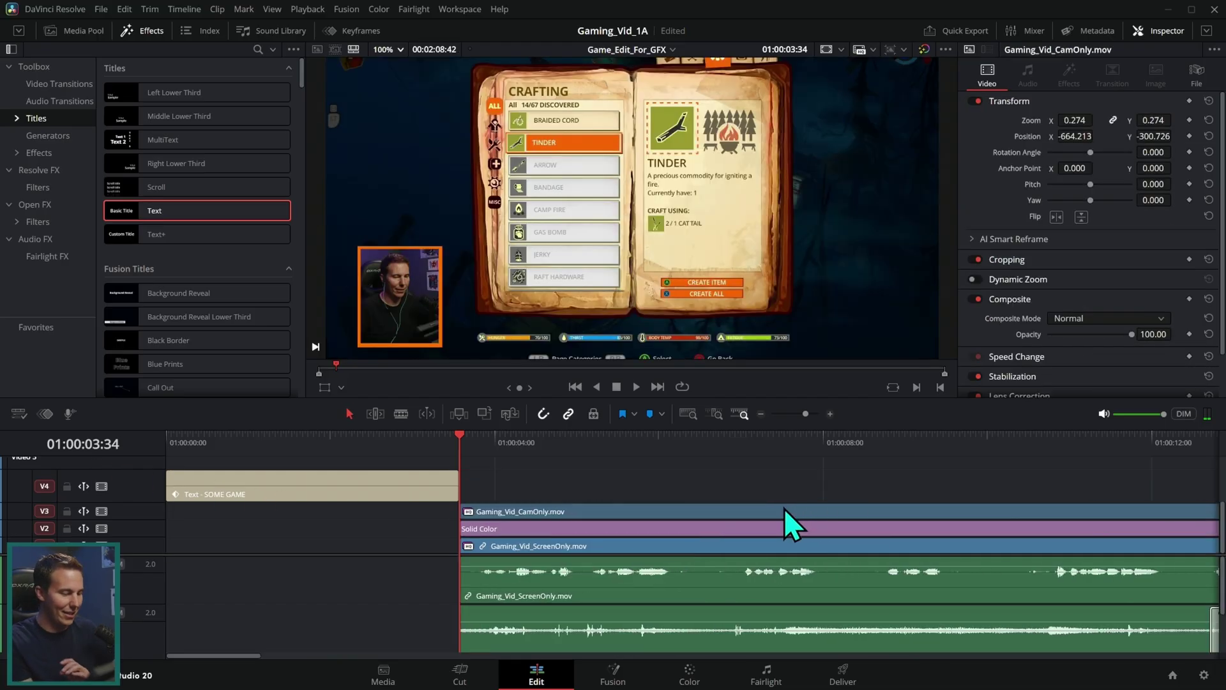
# Play the opening from the start through the cut to gameplay, and return to a frame within the title
pyautogui.moveTo(440, 445); pyautogui.dragTo(164, 468)
pyautogui.press('space')
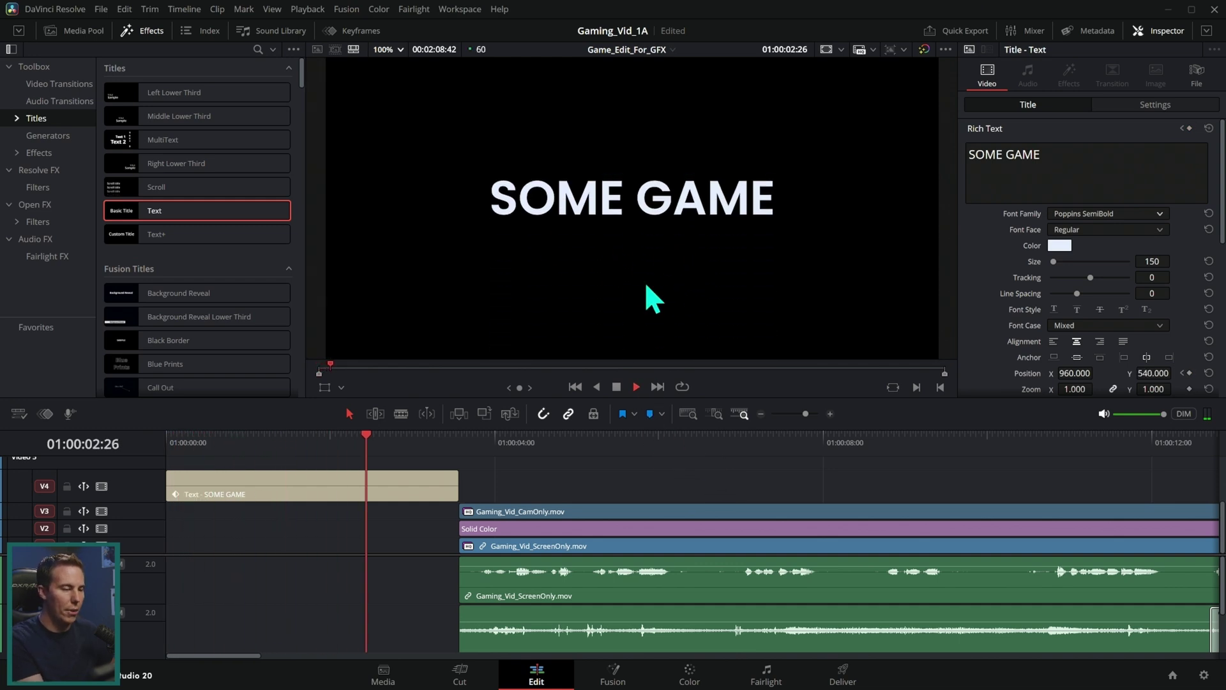
pyautogui.press('space')
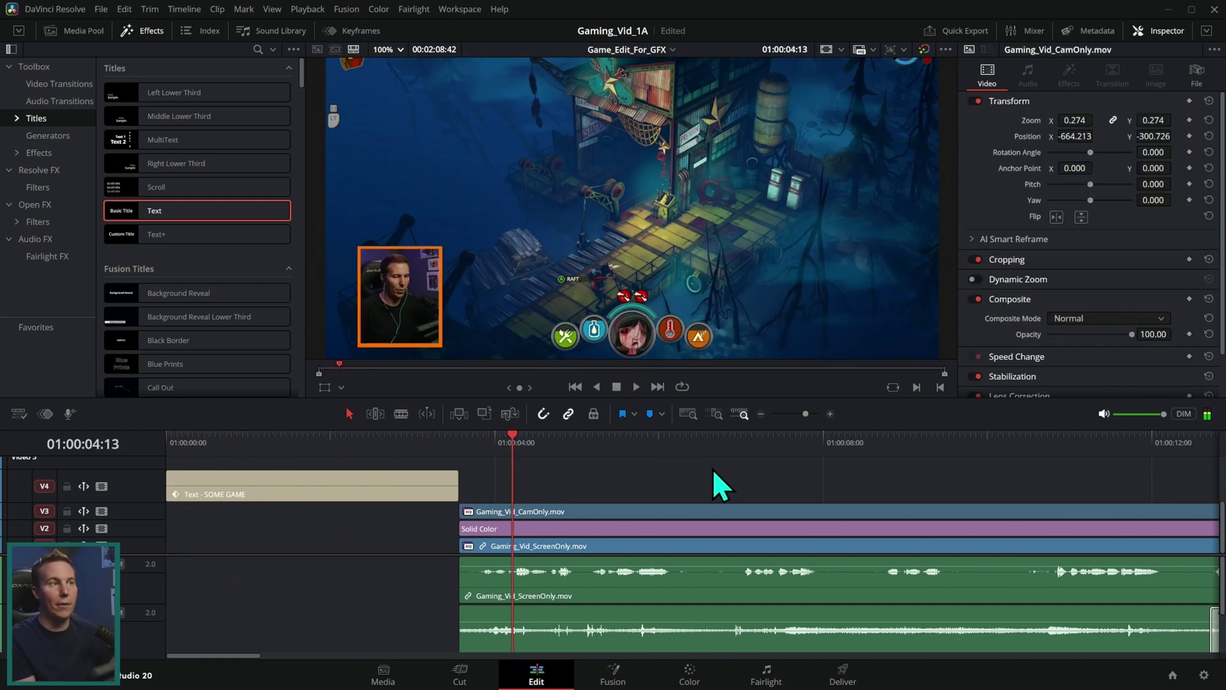
pyautogui.click(242, 440)
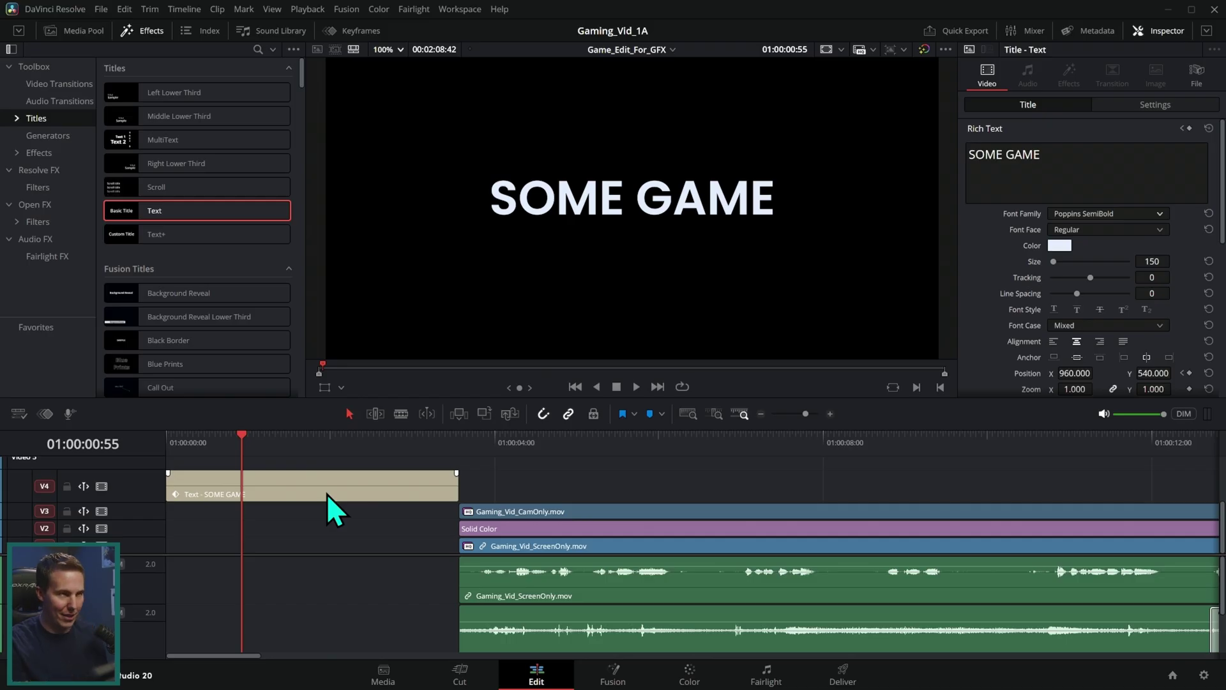
# Replay the title from the start, pause near its end and move the playhead to 01:00:02:43
pyautogui.press('Home')
pyautogui.press('space')
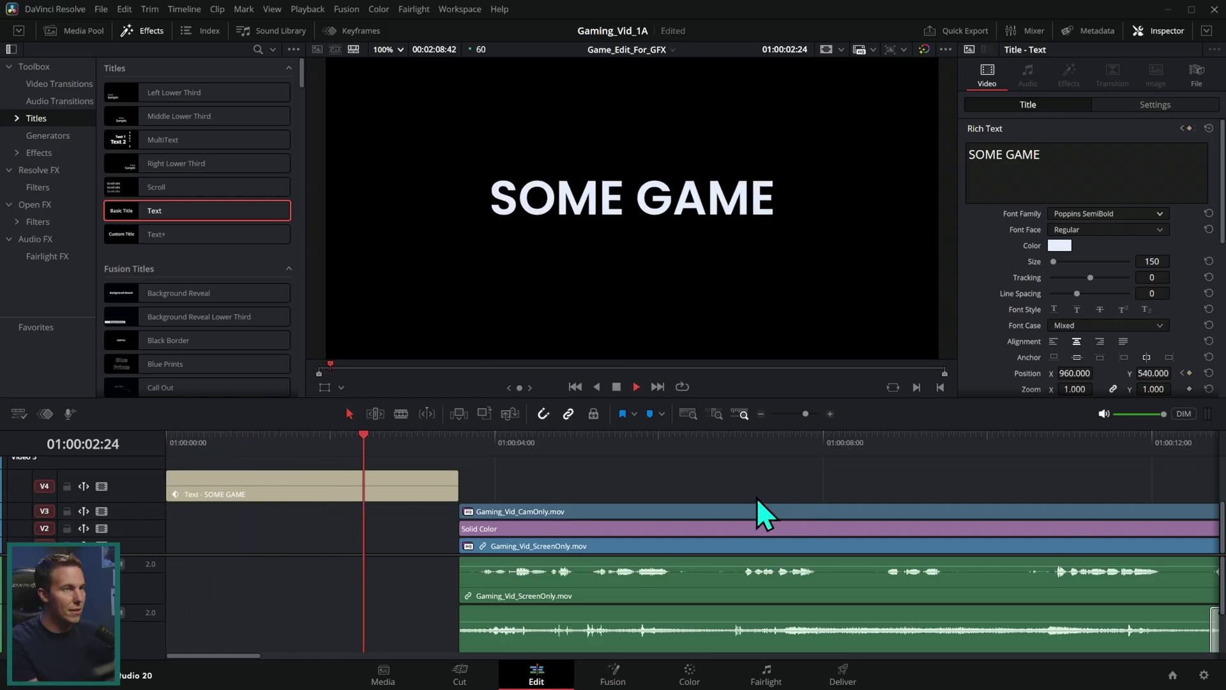
pyautogui.press('space')
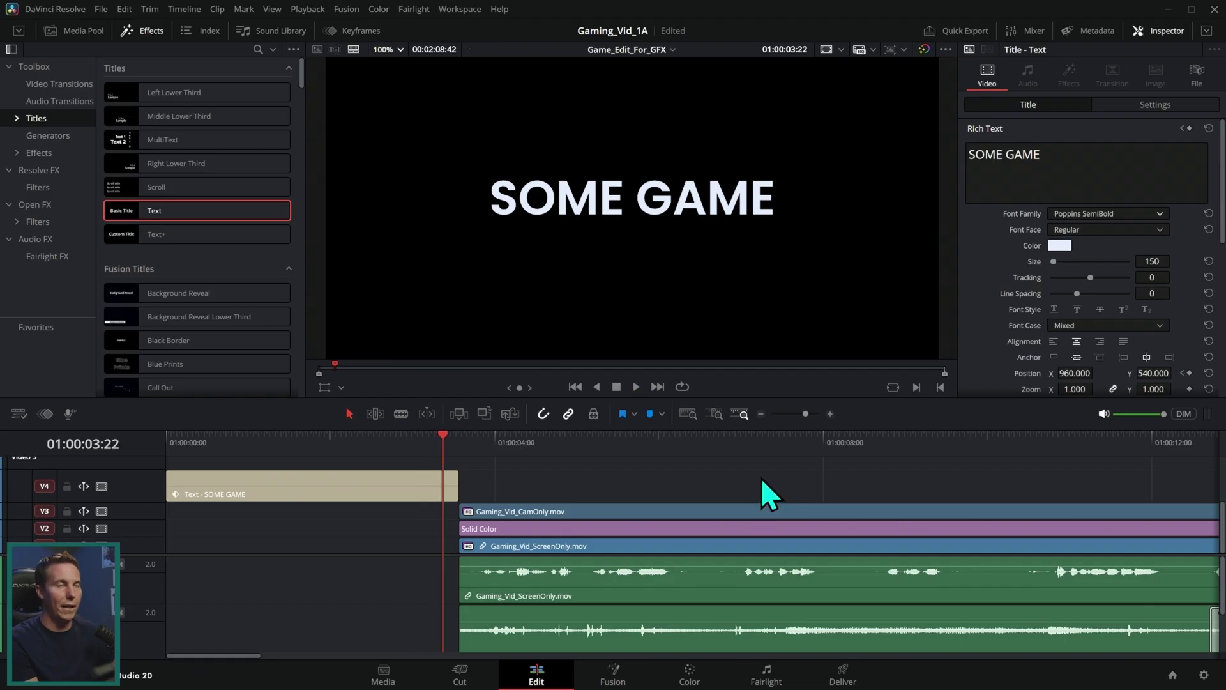
pyautogui.click(389, 440)
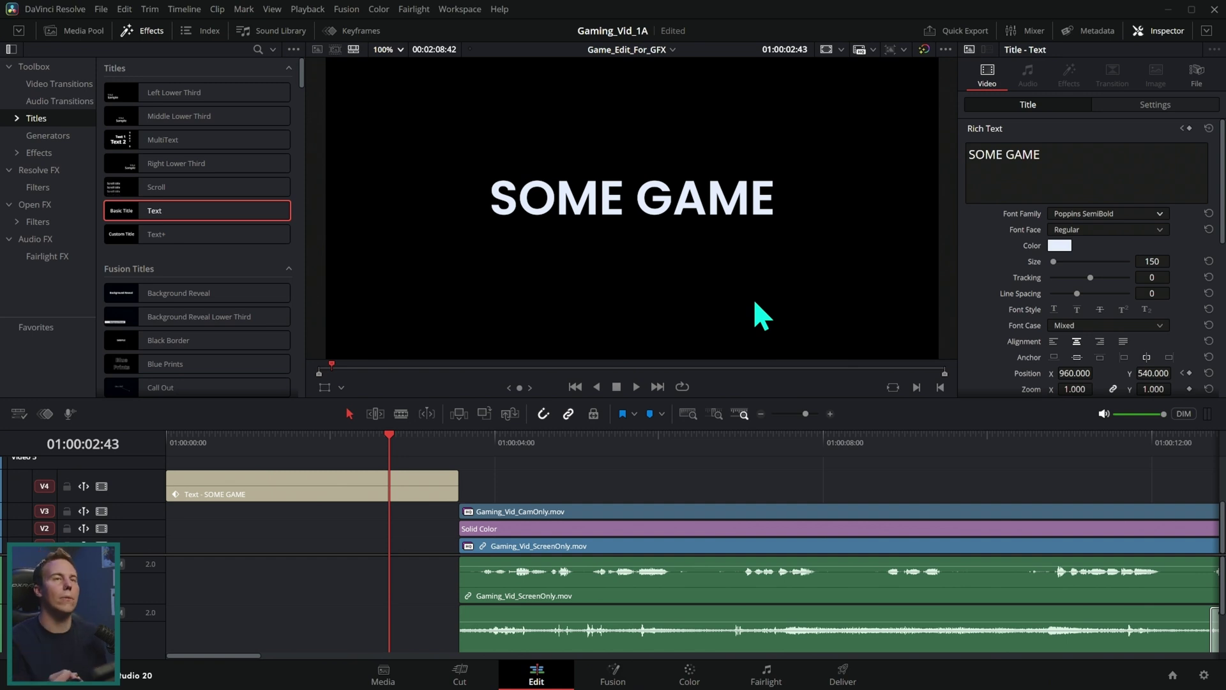
# Duplicate the SOME GAME title clip onto track V5 above the original and set the copy's horizontal anchor to left
pyautogui.scroll(2, 449, 548)
pyautogui.moveTo(405, 511); pyautogui.dragTo(405, 490)
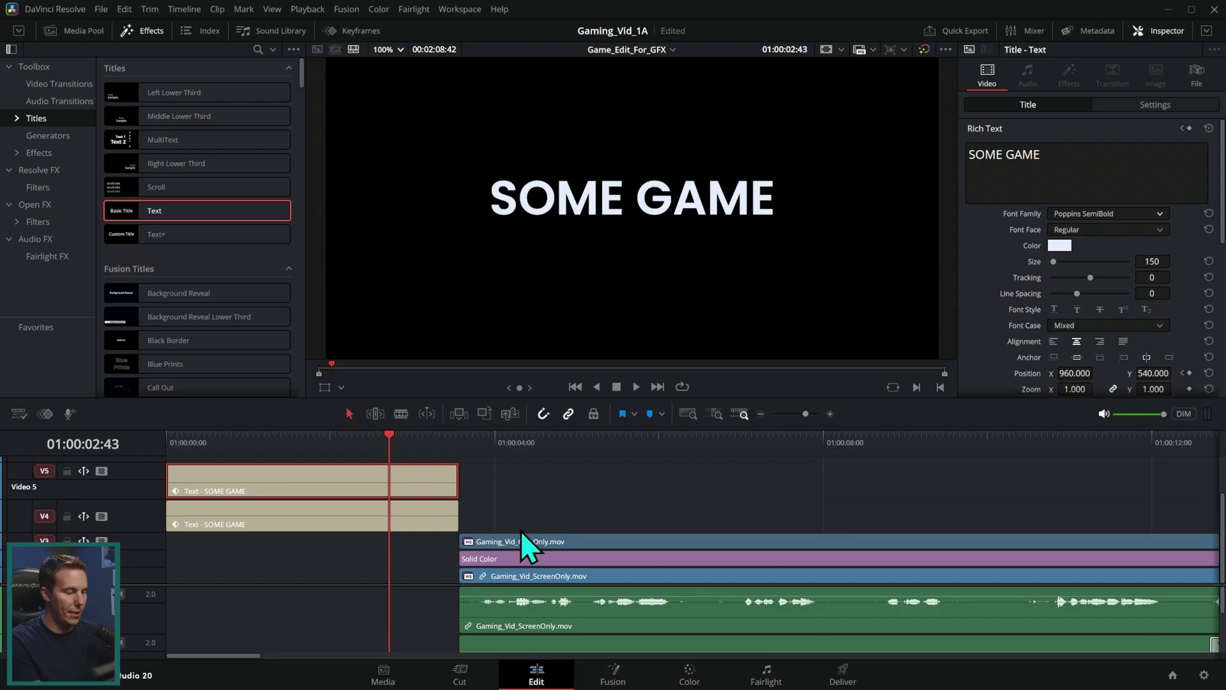
pyautogui.click(1123, 359)
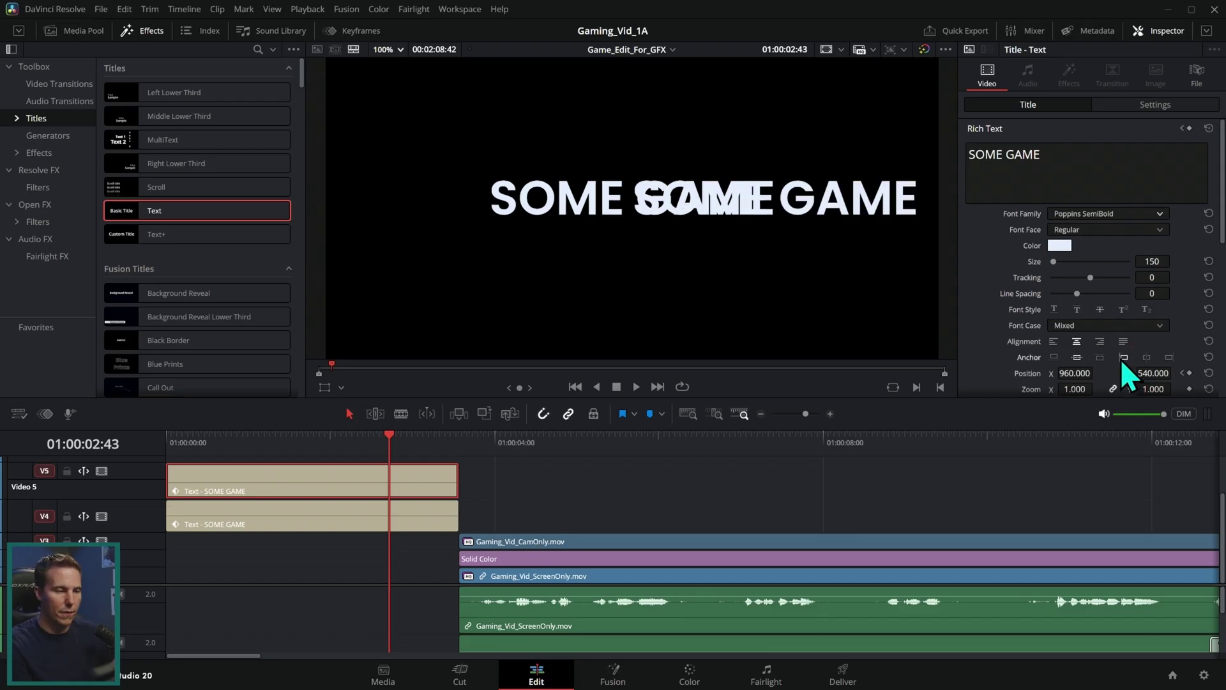
# Set the V4 title's horizontal anchor to right and shorten its text to SOME
pyautogui.click(432, 513)
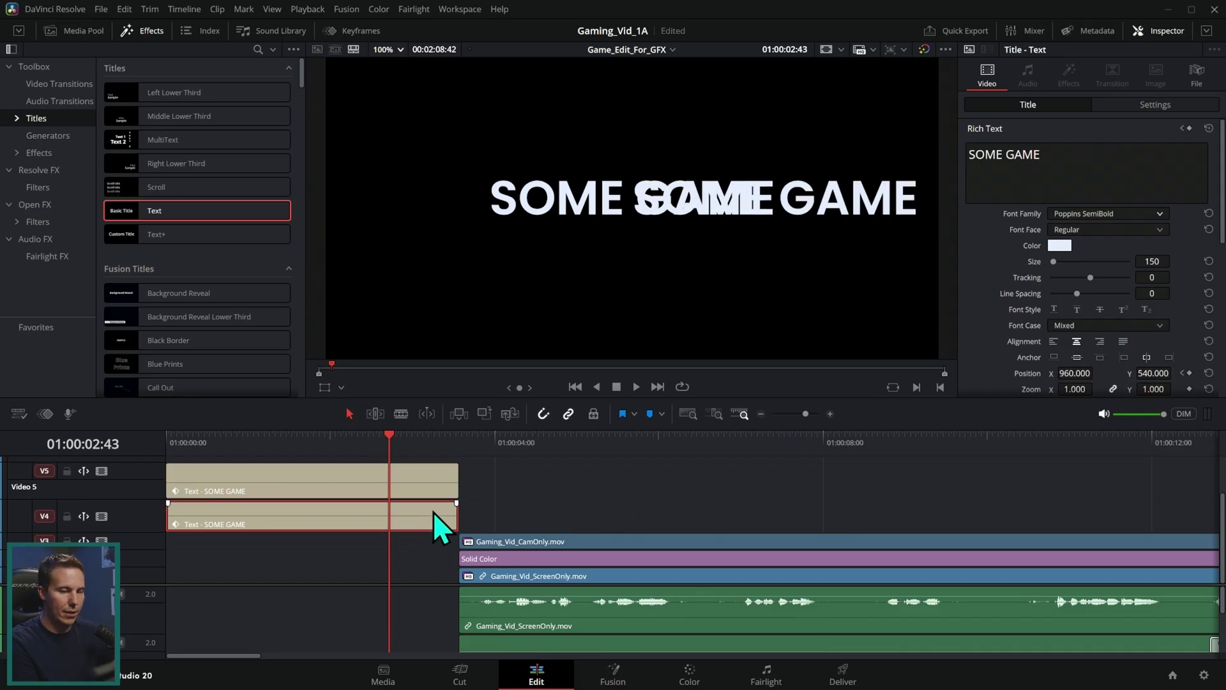
pyautogui.click(1169, 357)
pyautogui.moveTo(1002, 153); pyautogui.dragTo(1084, 156)
pyautogui.press('BackSpace')
# Shorten the V5 title's text to GAME, leaving a gap between the two words in the frame
pyautogui.click(433, 475)
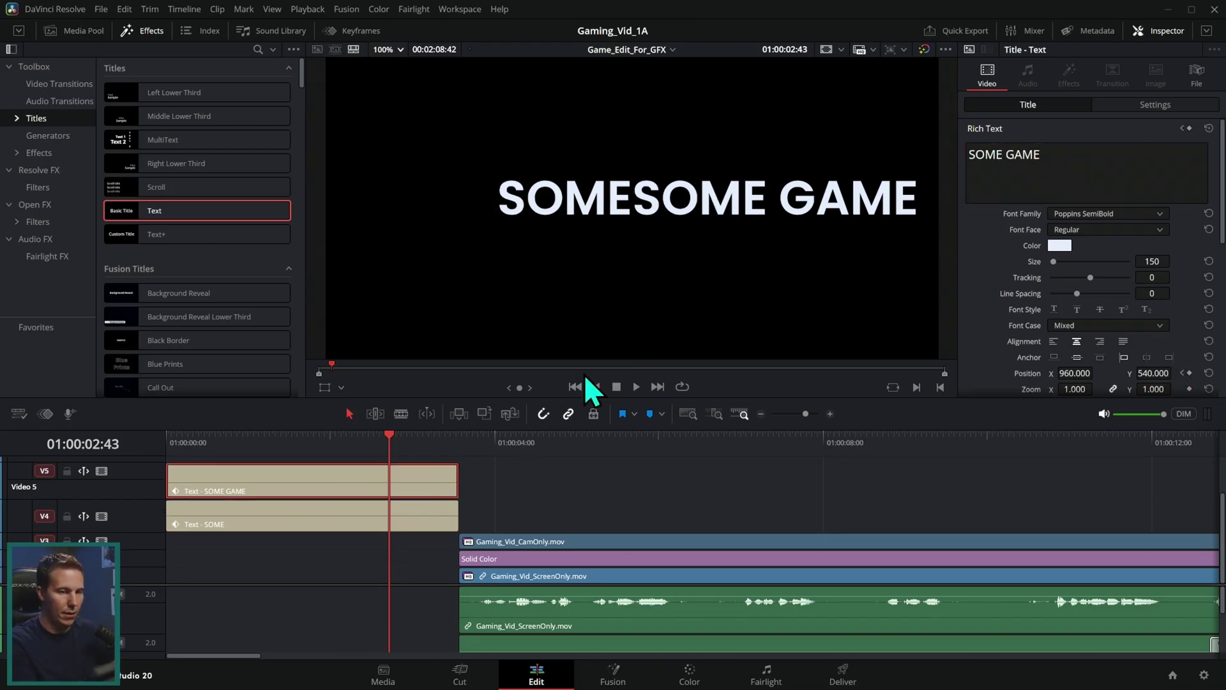
pyautogui.click(1005, 155)
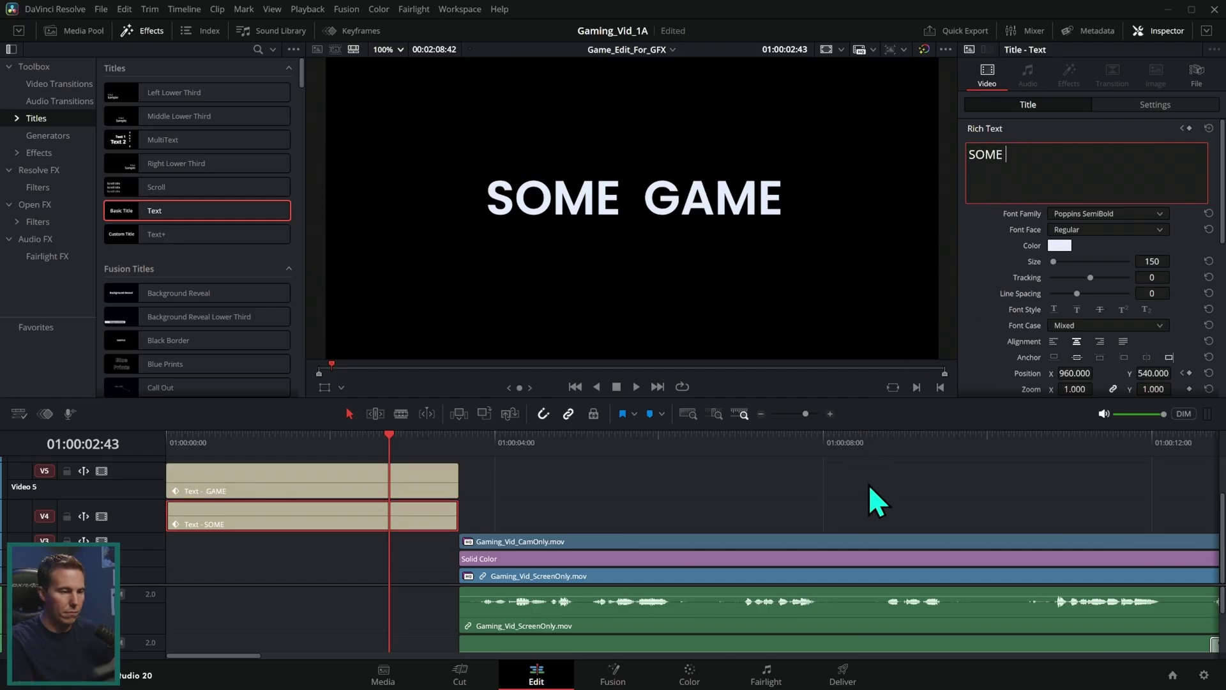
pyautogui.click(725, 502)
# Change the font colour of the GAME title on V5 to bright turquoise
pyautogui.click(419, 491)
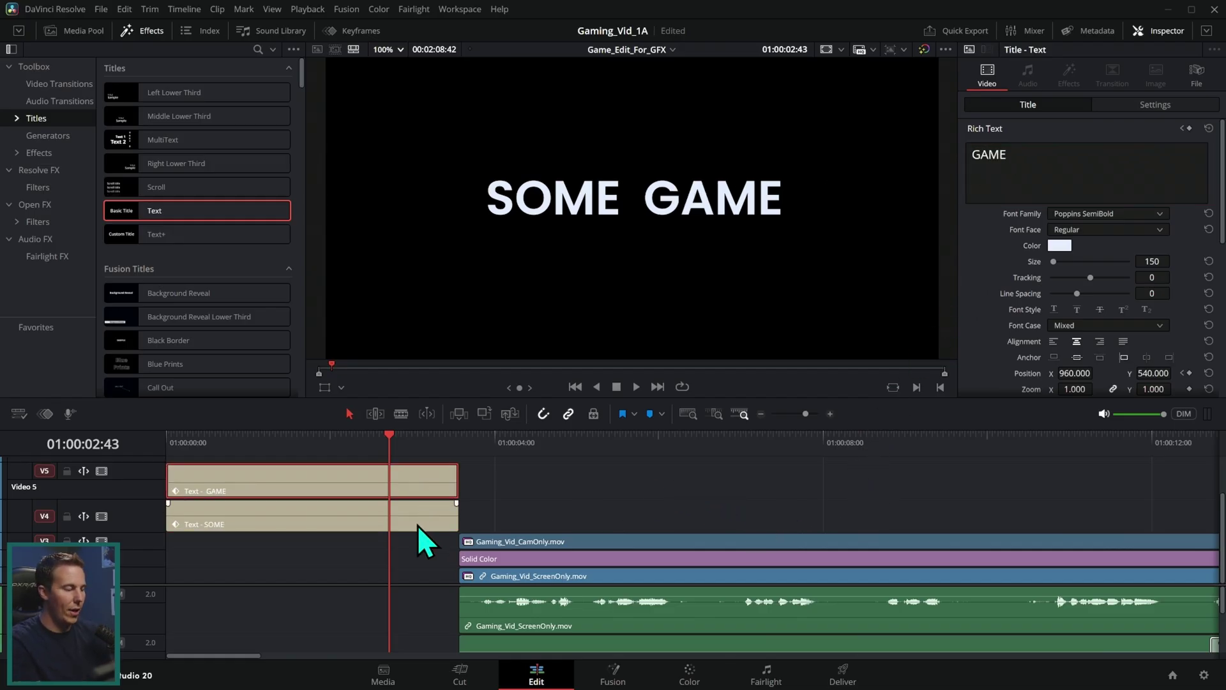
pyautogui.click(1060, 245)
pyautogui.click(695, 260)
pyautogui.click(662, 246)
pyautogui.click(783, 444)
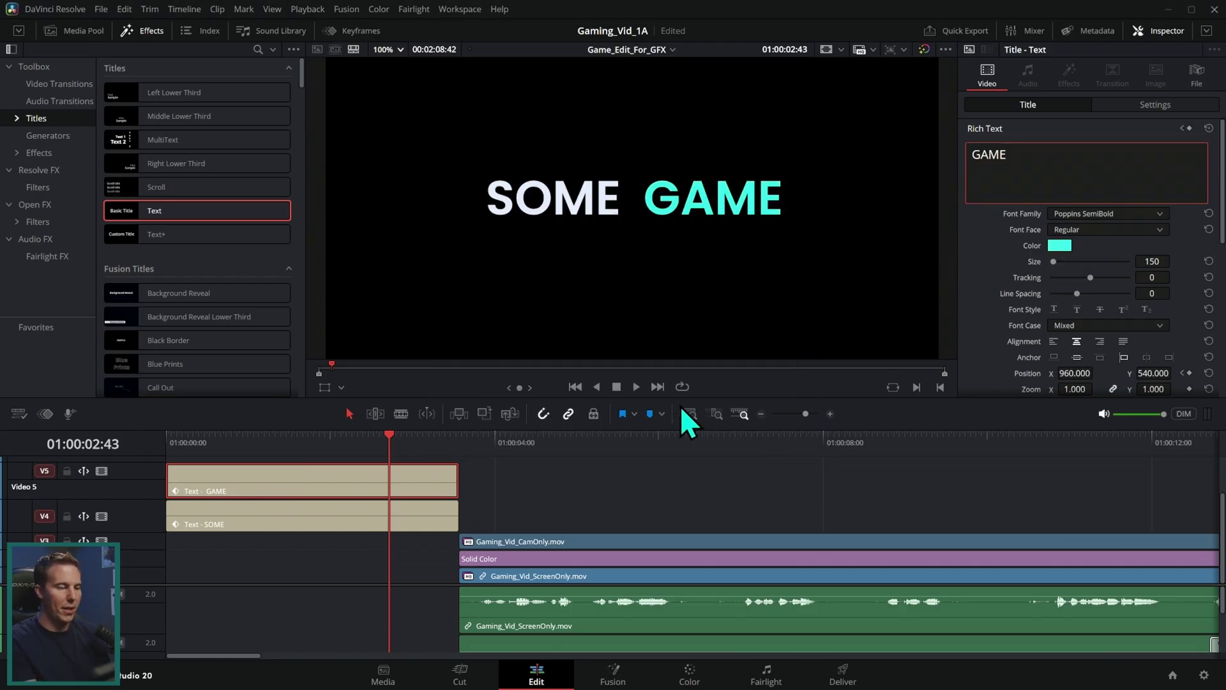
# Check the SOME title's settings, then play the two-colour title's rise from the start of the timeline and pause after it settles
pyautogui.click(438, 514)
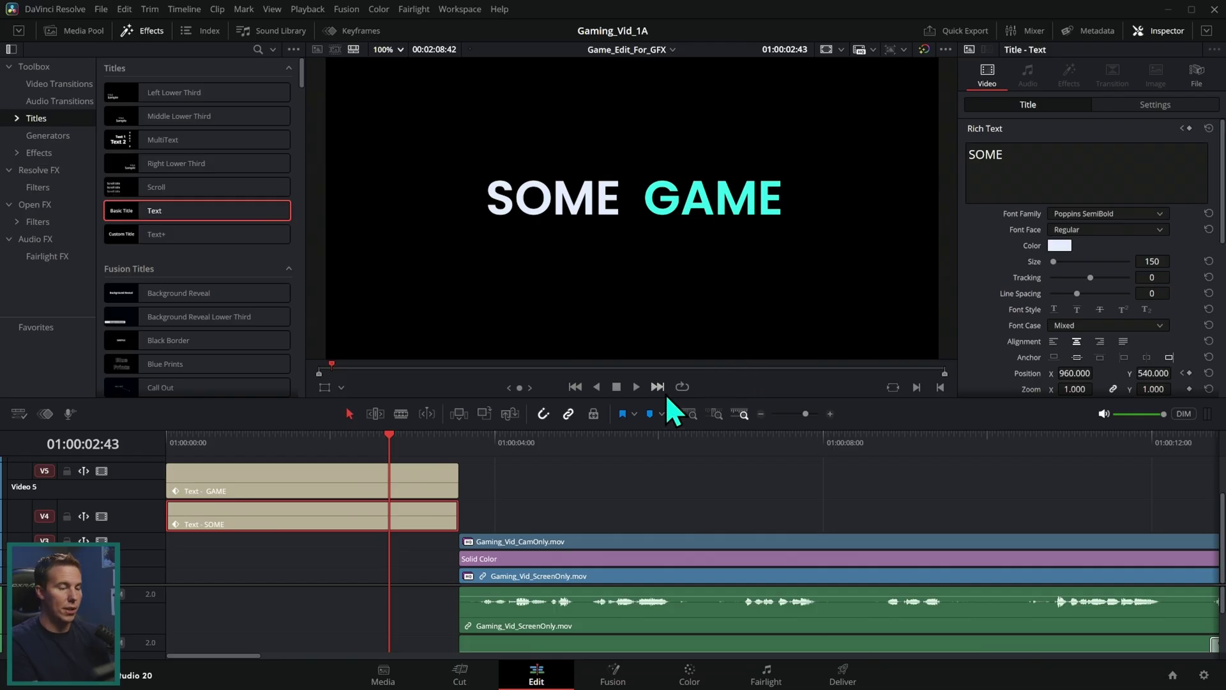
pyautogui.click(613, 489)
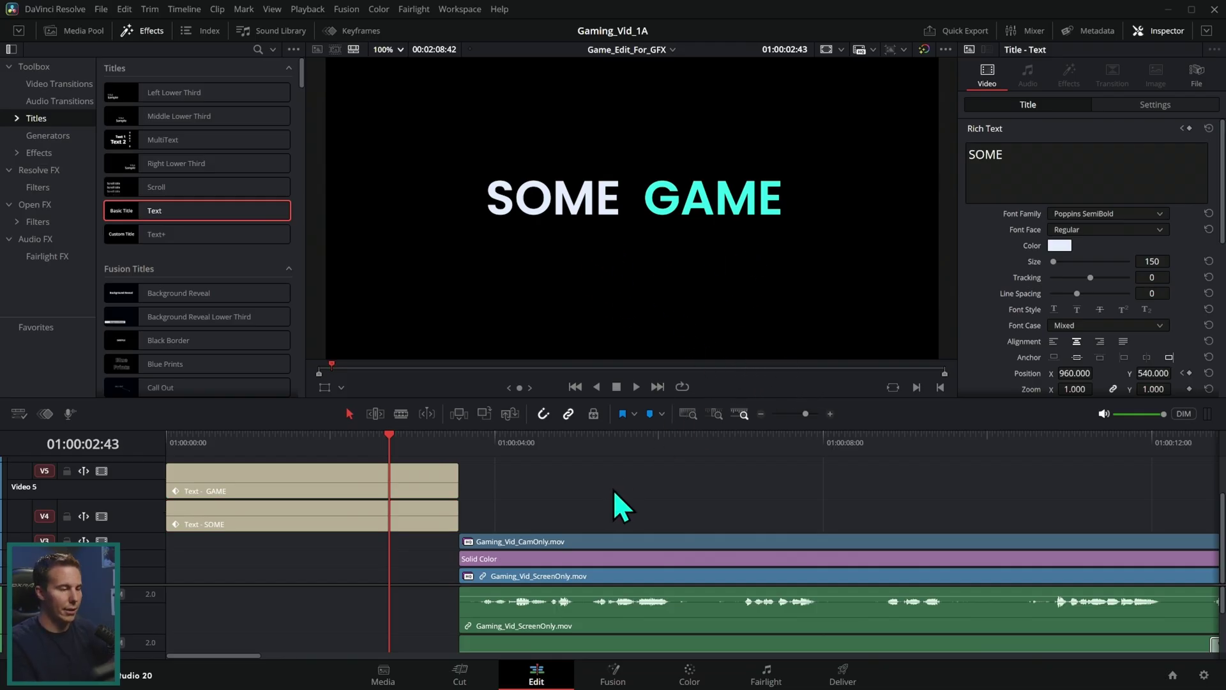
pyautogui.press('Home')
pyautogui.press('space')
pyautogui.press('space')
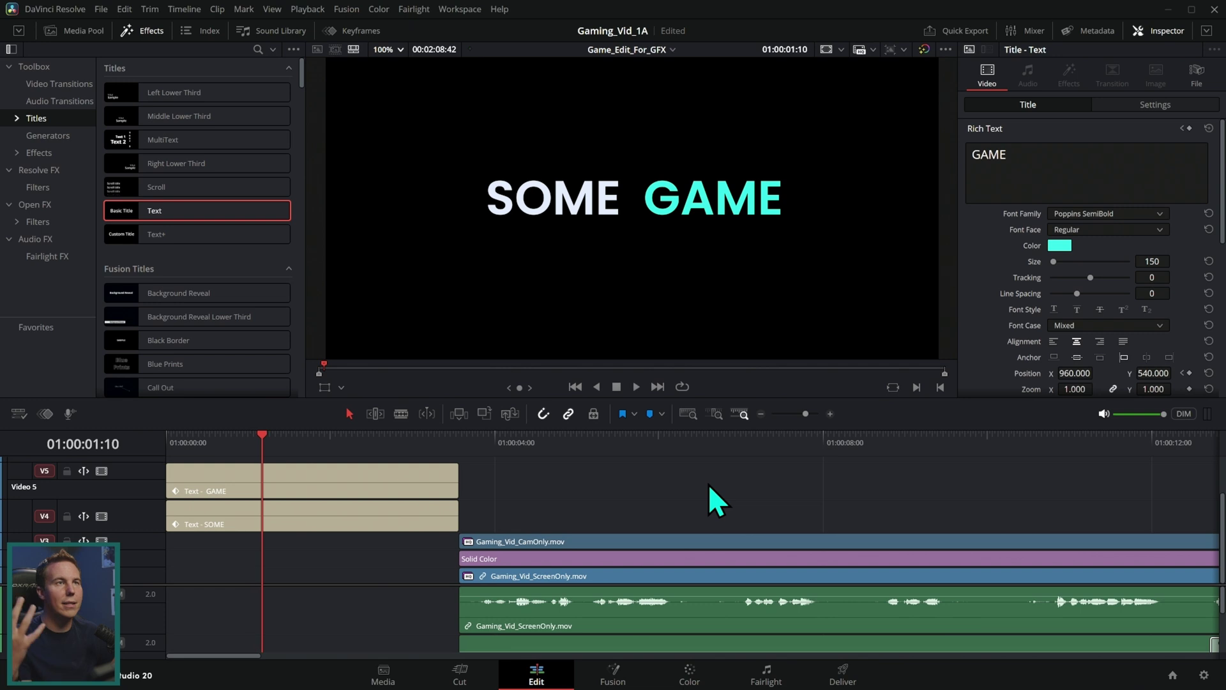